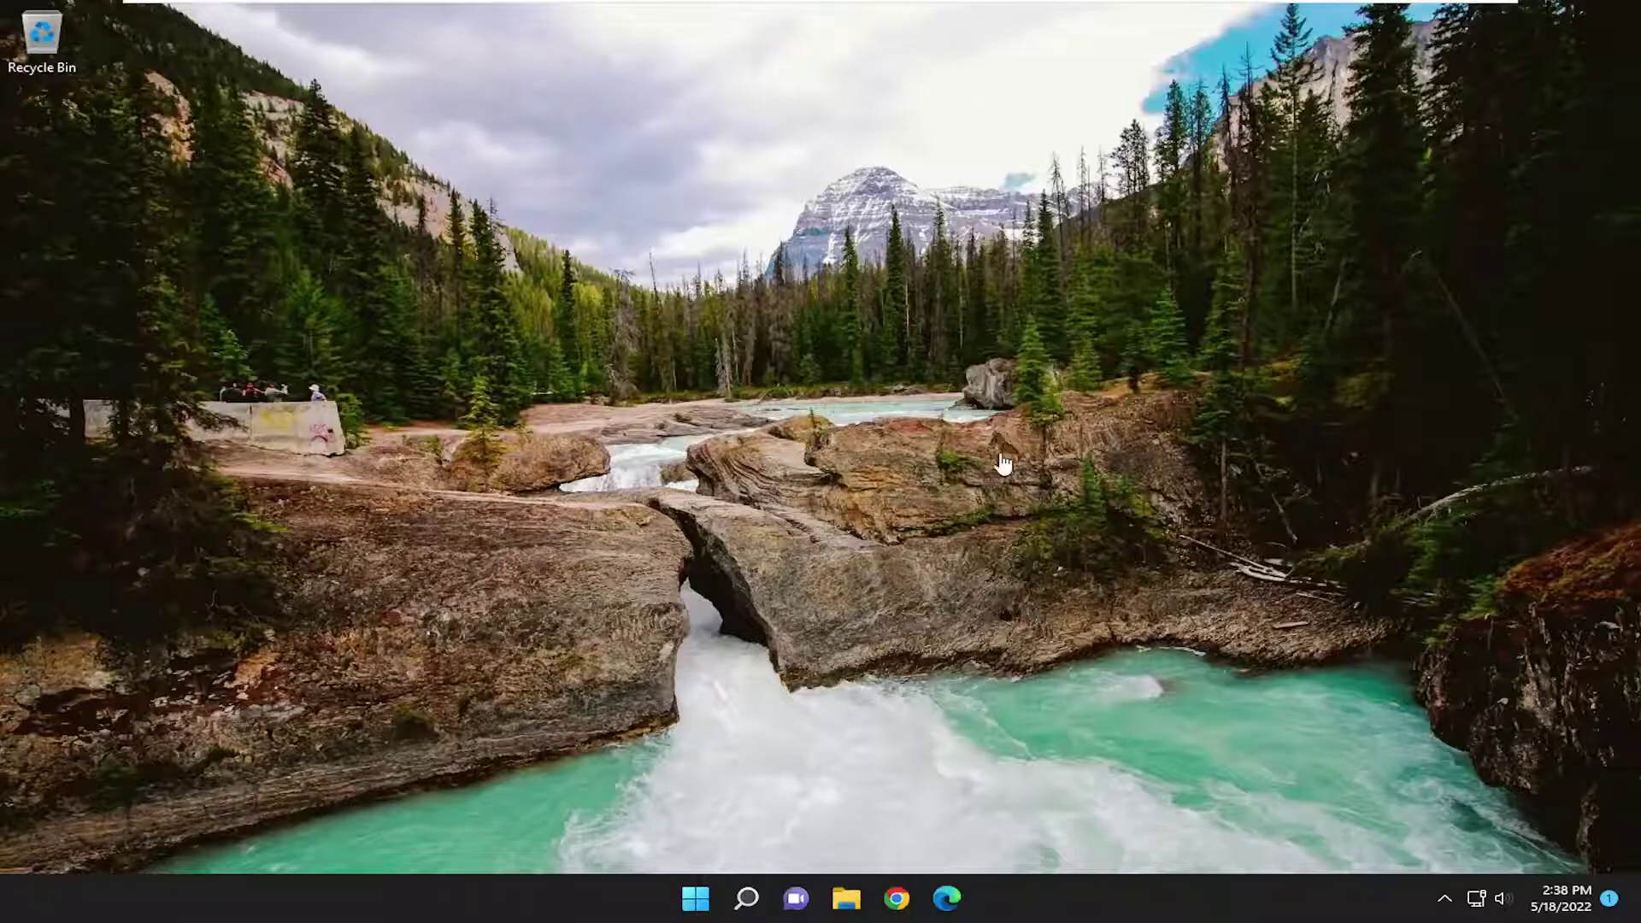
- Search for cmd and launch Command Prompt as administrator, approving the UAC prompt
{"action": "left_click", "coordinate": [763, 902]}
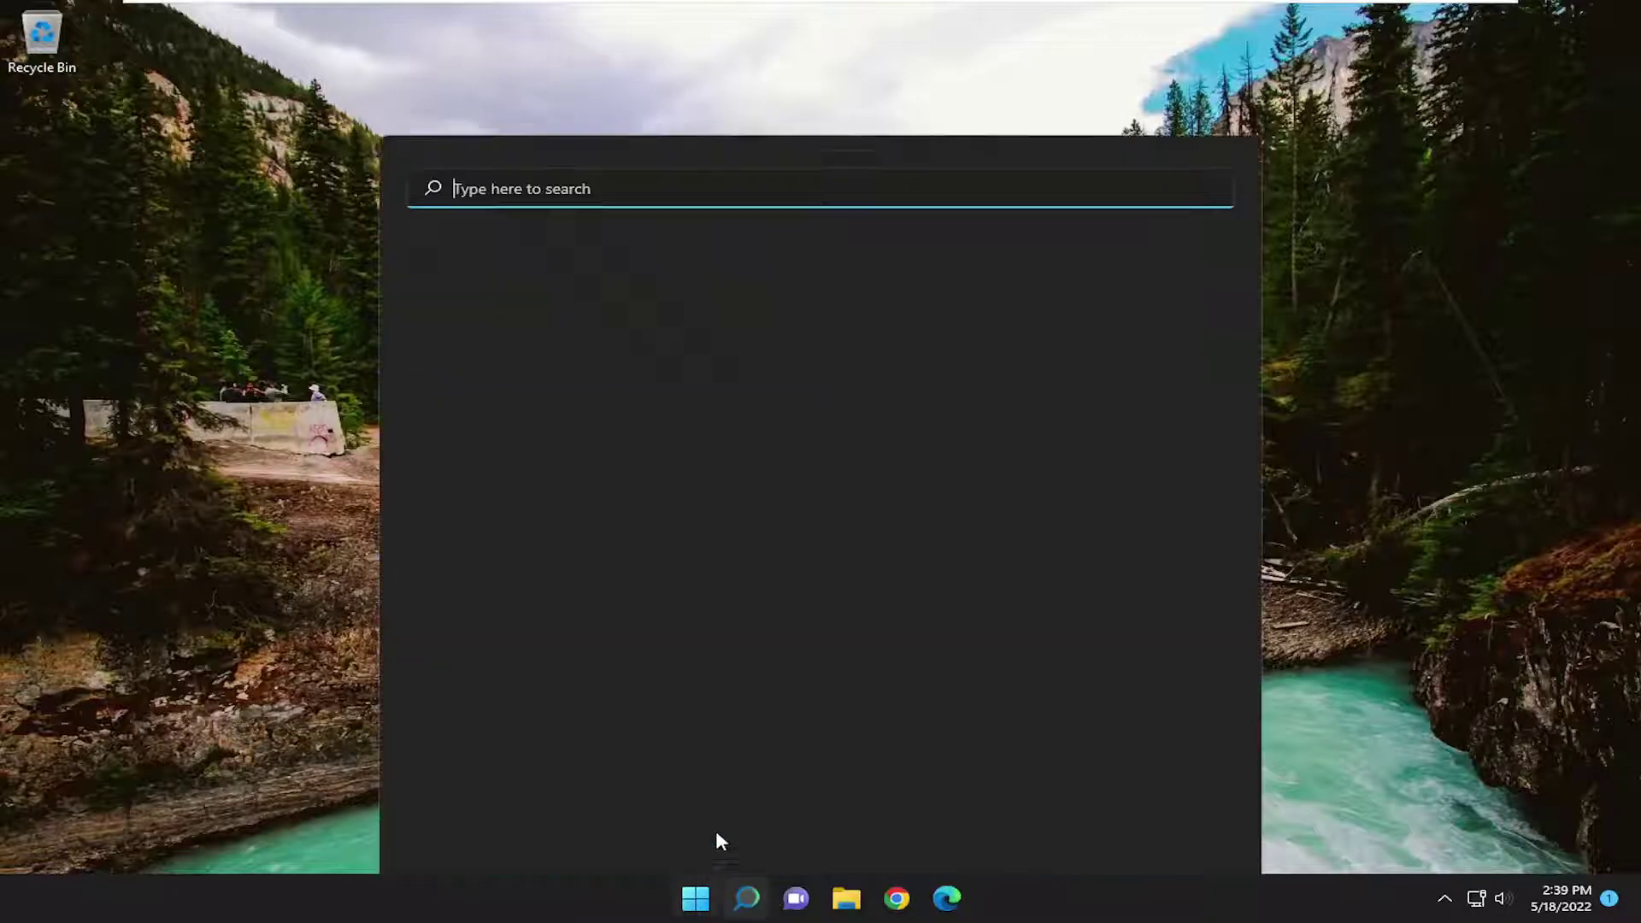
{"action": "type", "text": "cmd"}
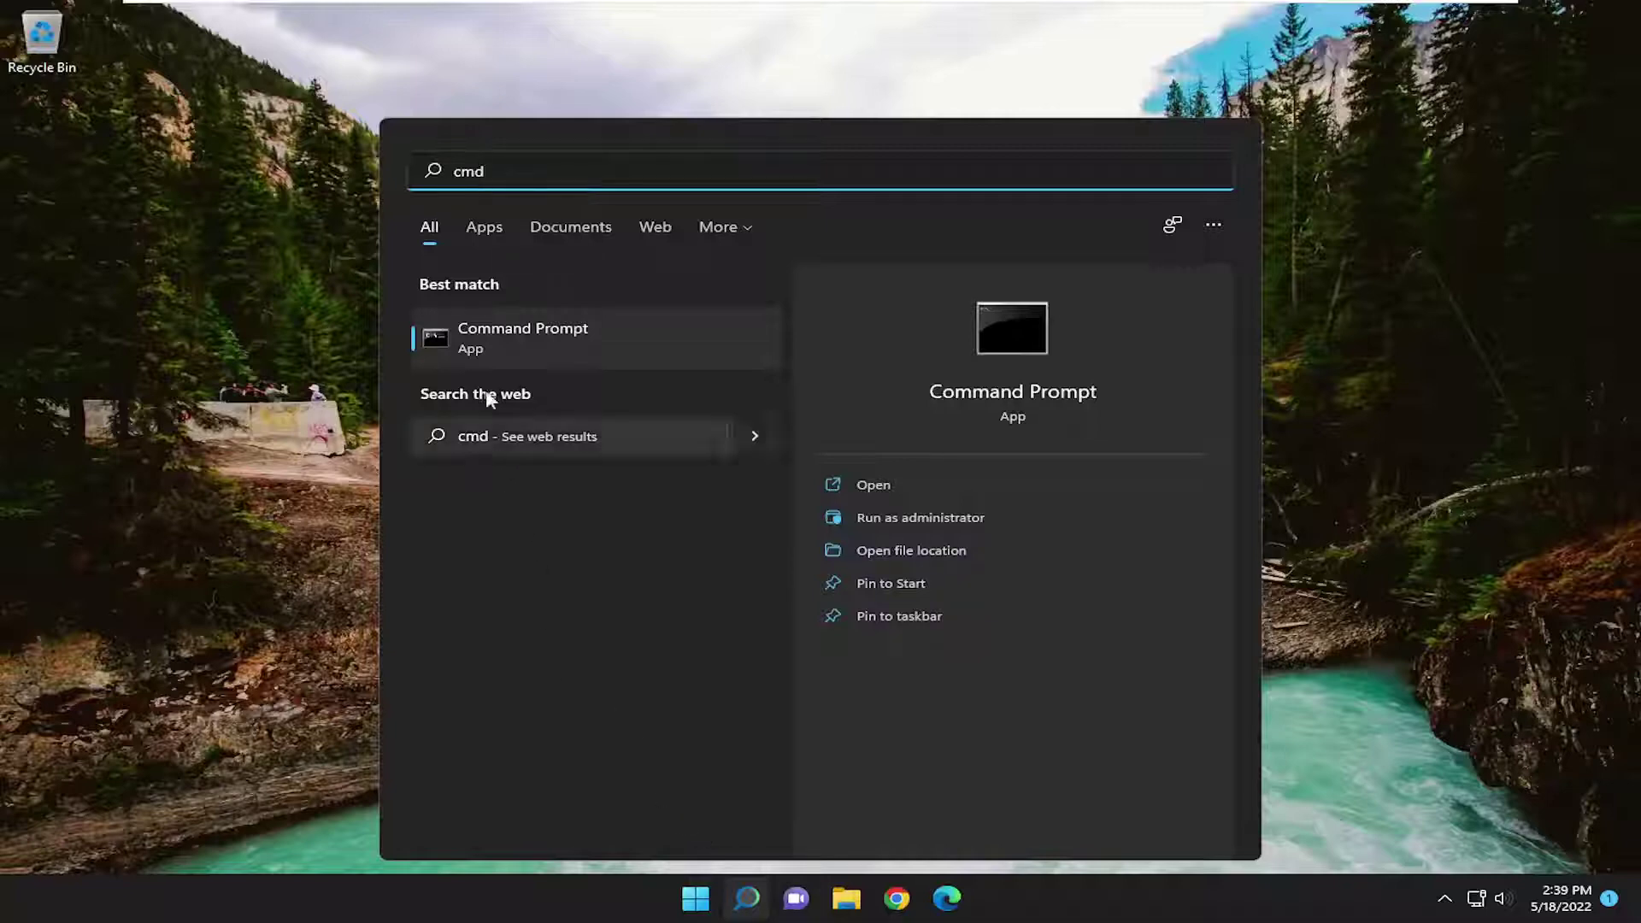
{"action": "right_click", "coordinate": [496, 346]}
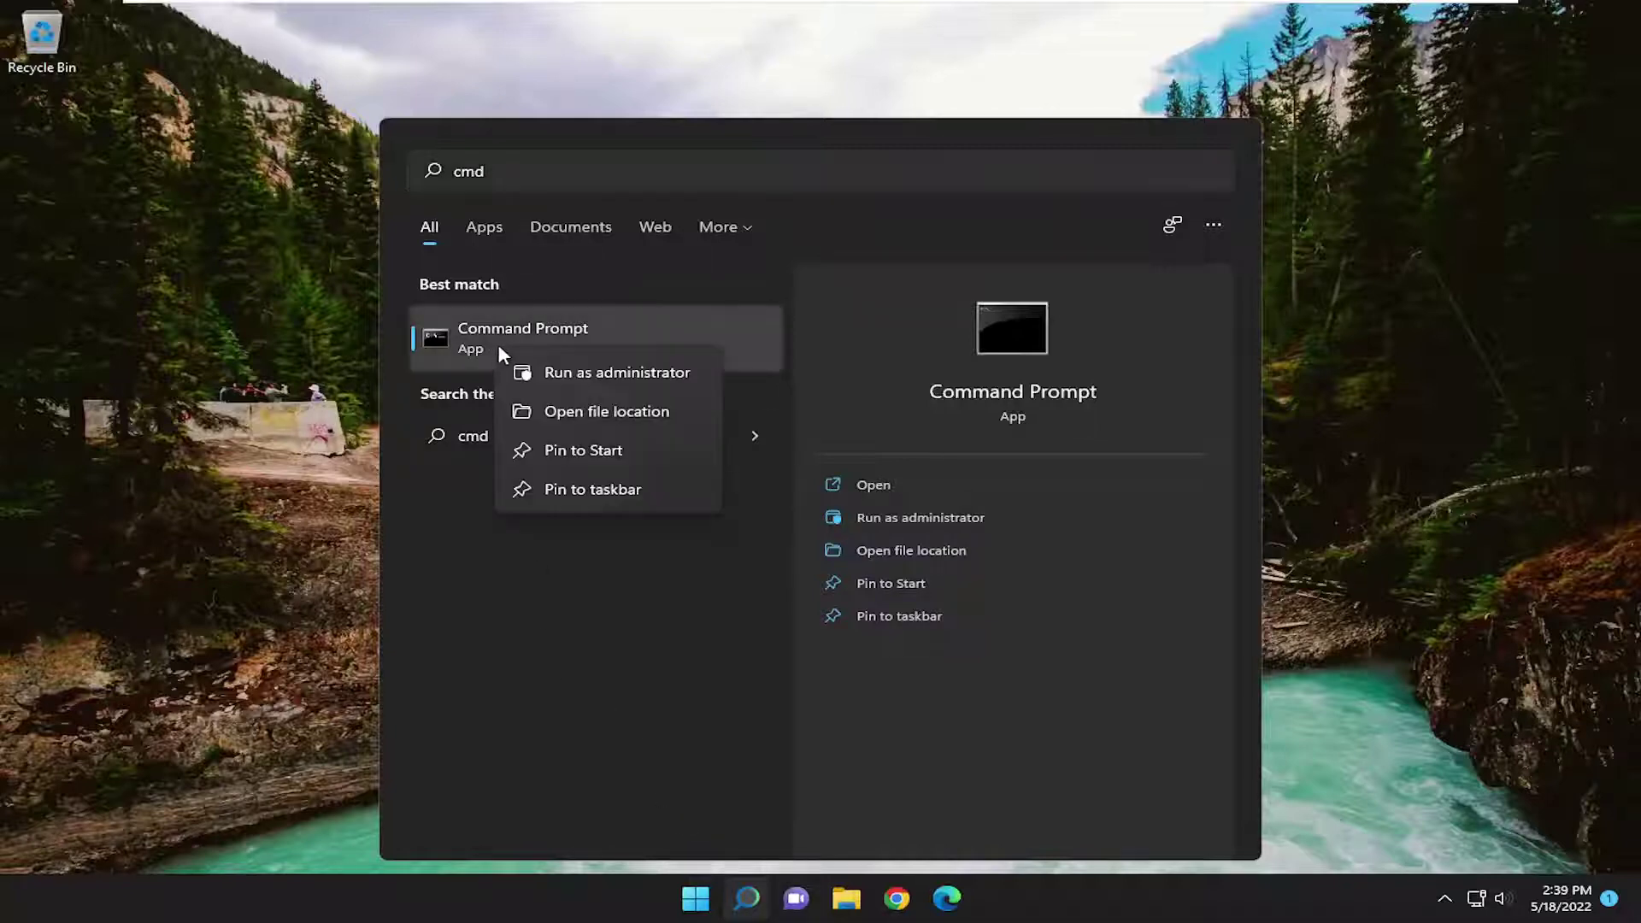
{"action": "left_click", "coordinate": [595, 375]}
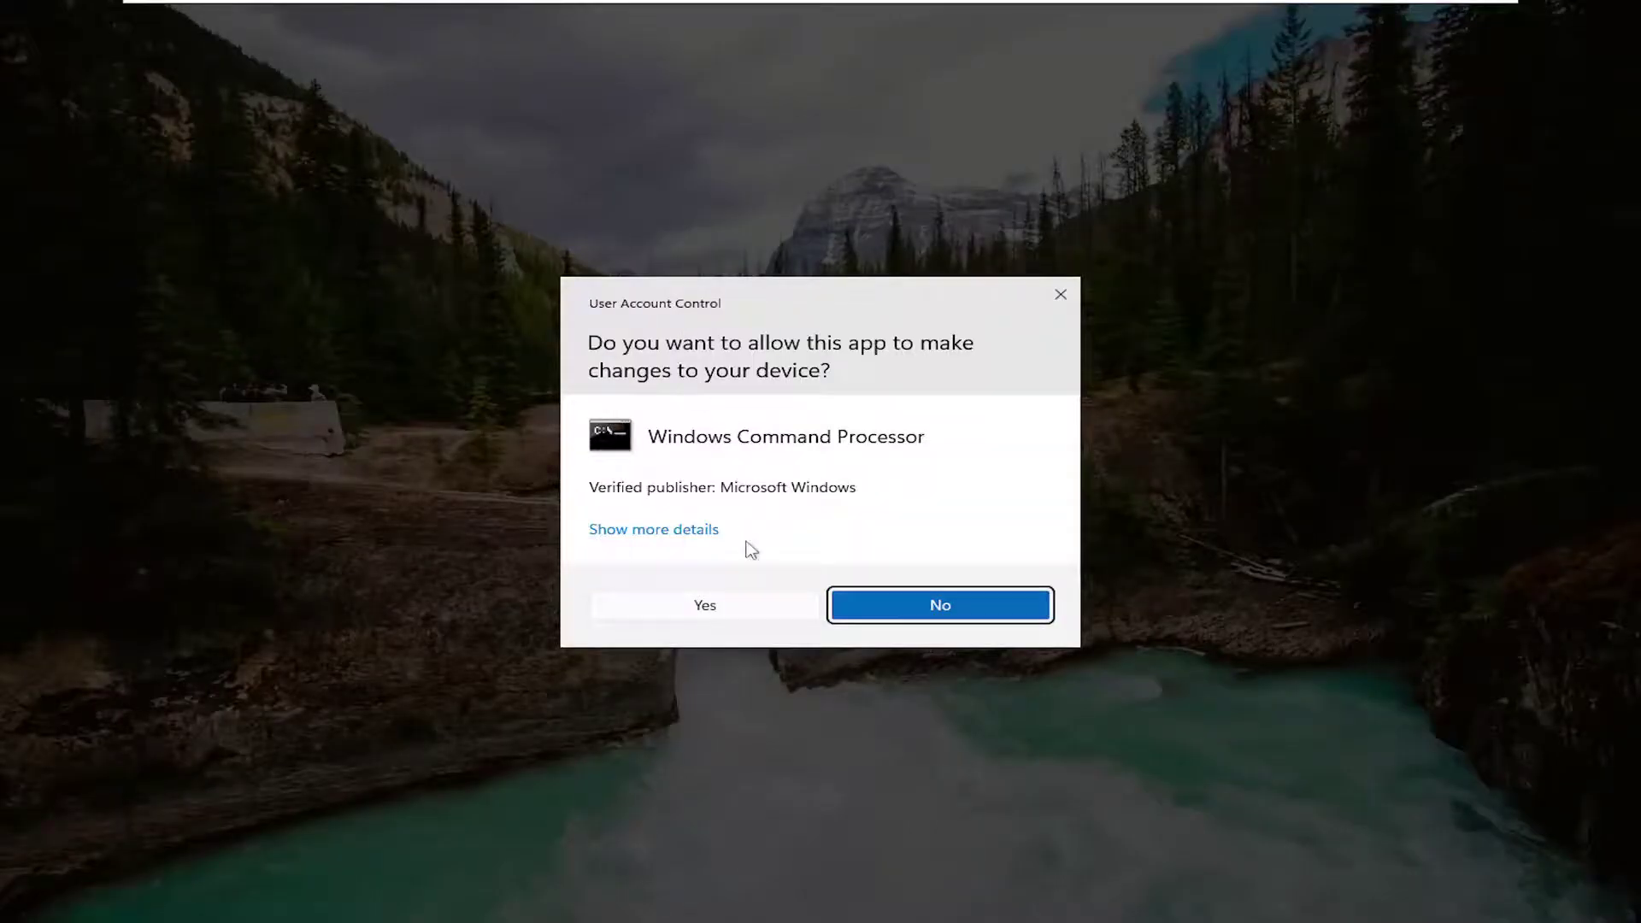
{"action": "left_click", "coordinate": [729, 616]}
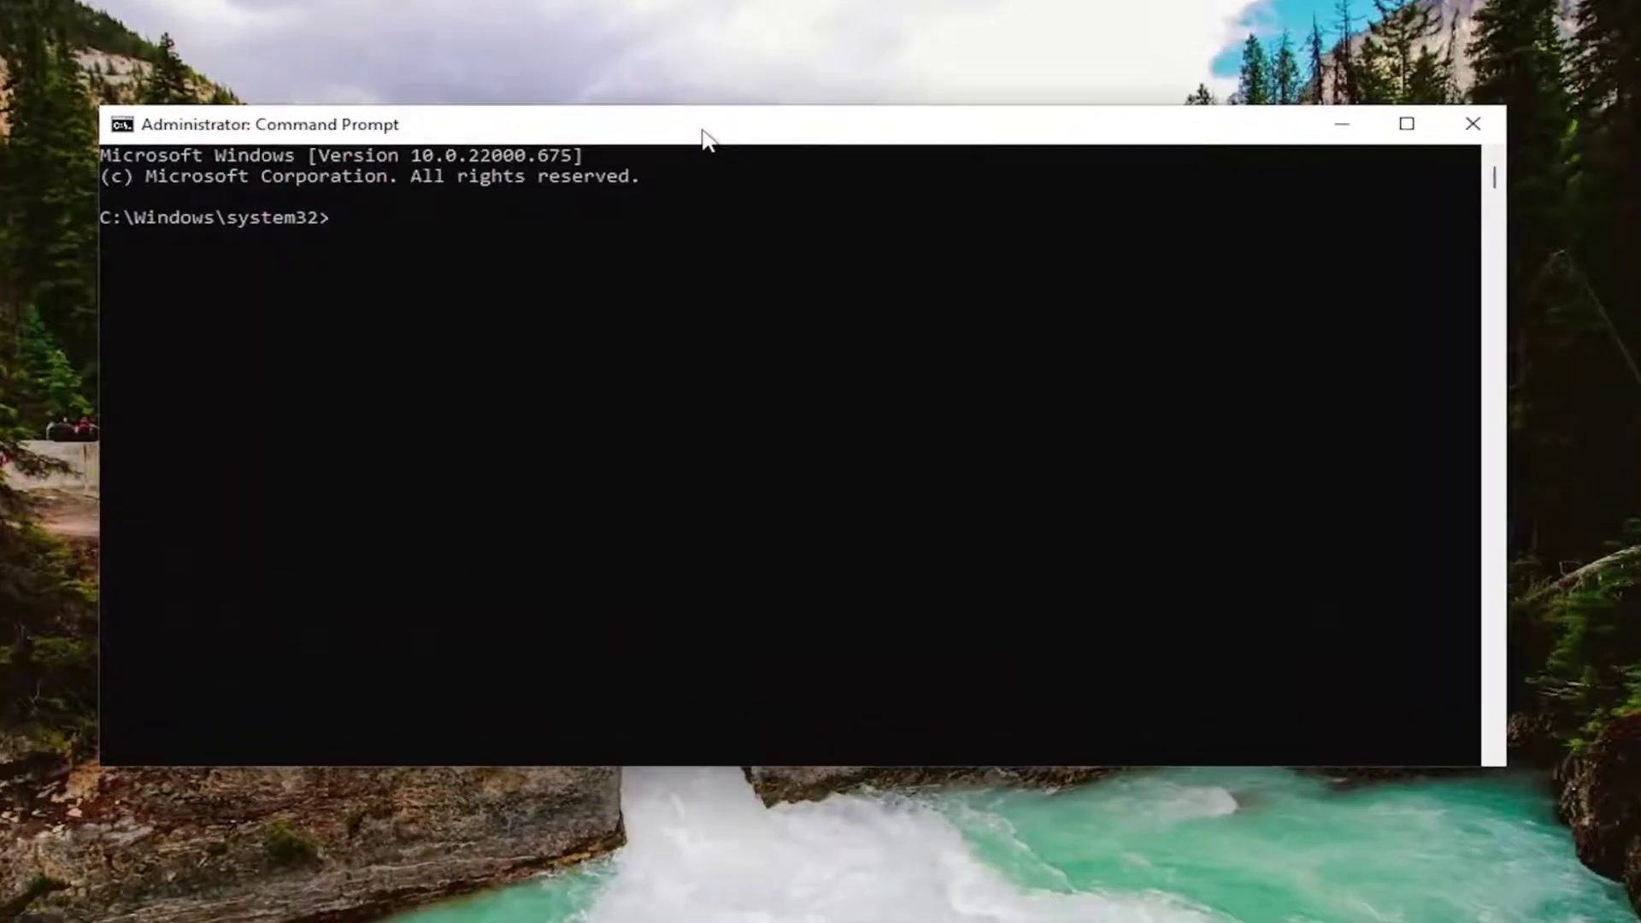
- Run 'ipconfig /flushdns' and then 'netsh winsock reset' in the elevated prompt
{"action": "type", "text": "ipconfig "}
{"action": "type", "text": "/flu"}
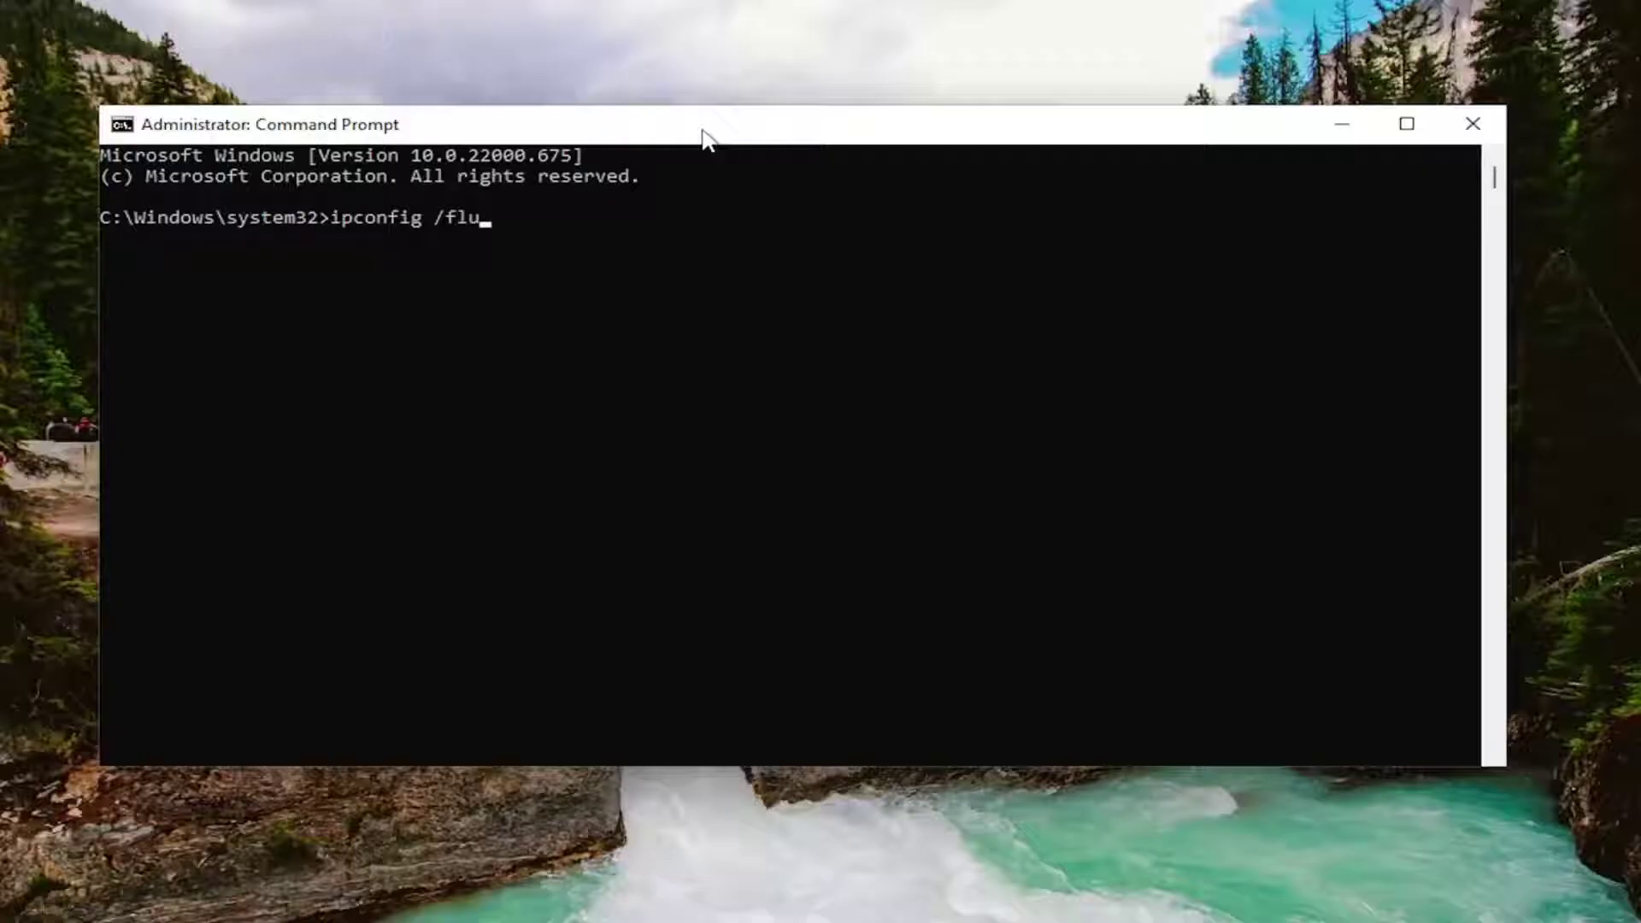
{"action": "type", "text": "shdns"}
{"action": "key", "text": "Return"}
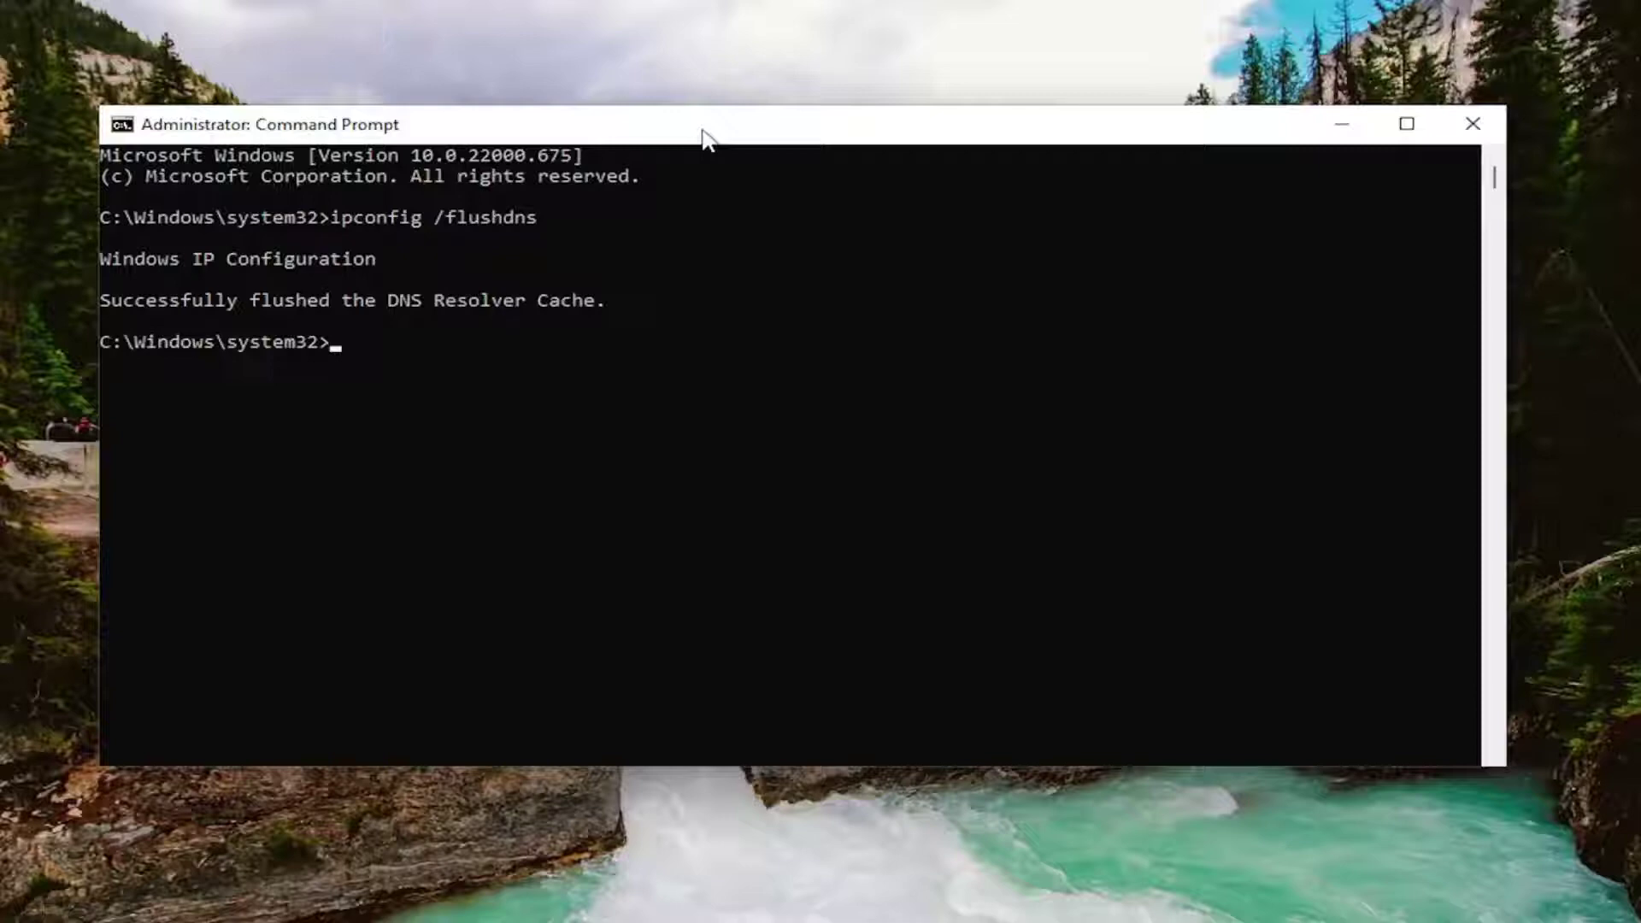
{"action": "type", "text": "netsh "}
{"action": "type", "text": "wi"}
{"action": "type", "text": "nsoc"}
{"action": "type", "text": "k reset"}
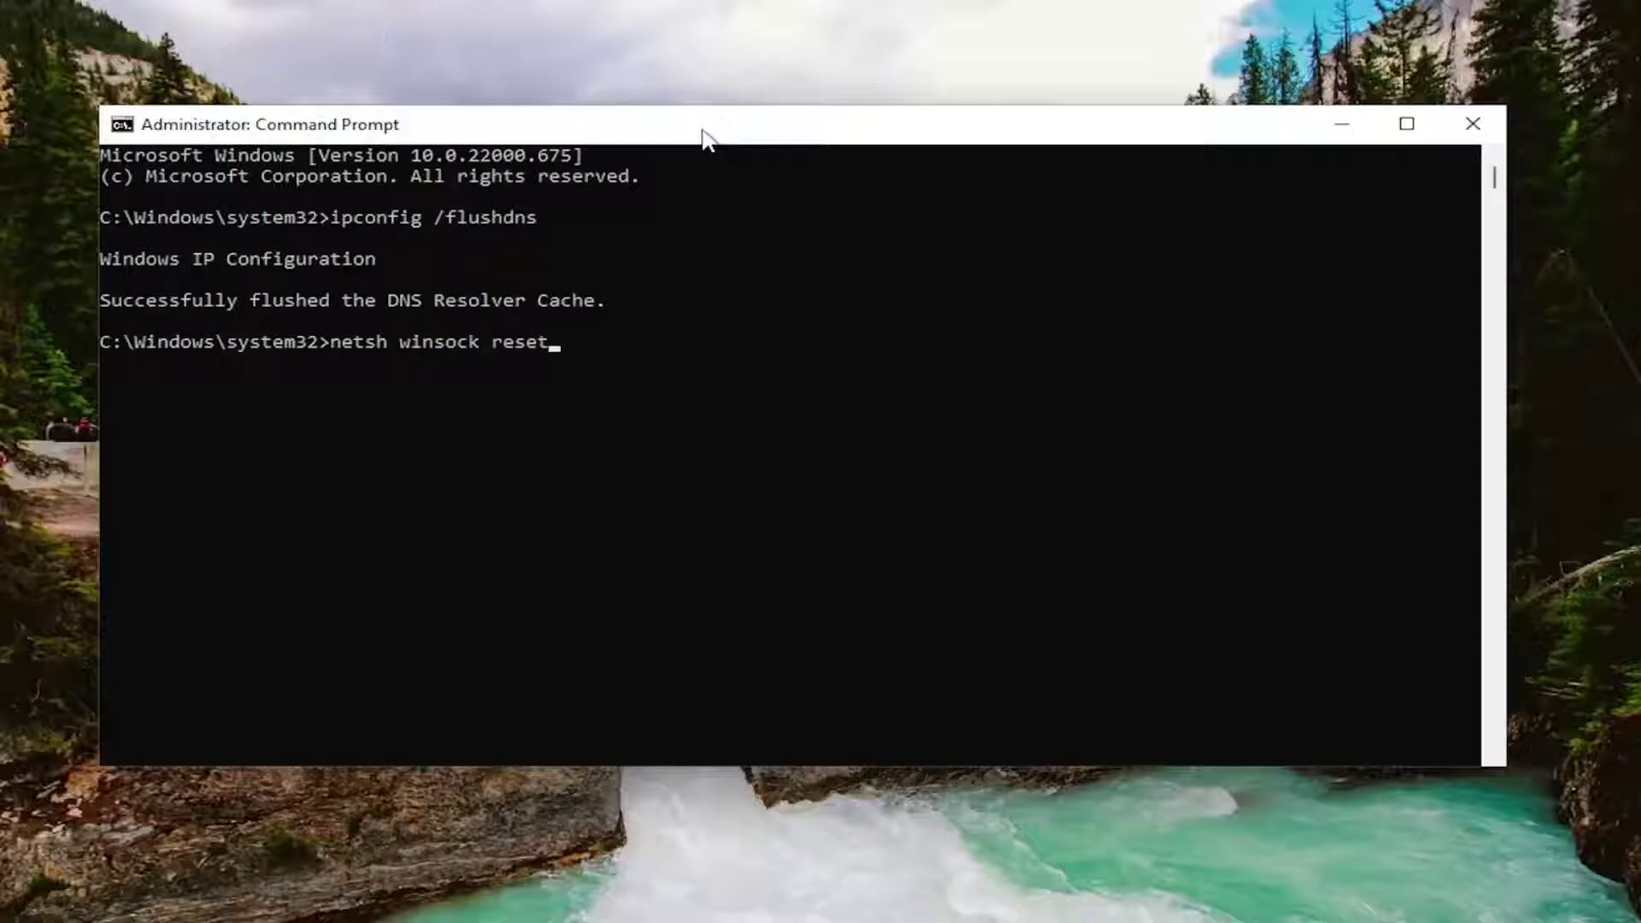
{"action": "key", "text": "Return"}
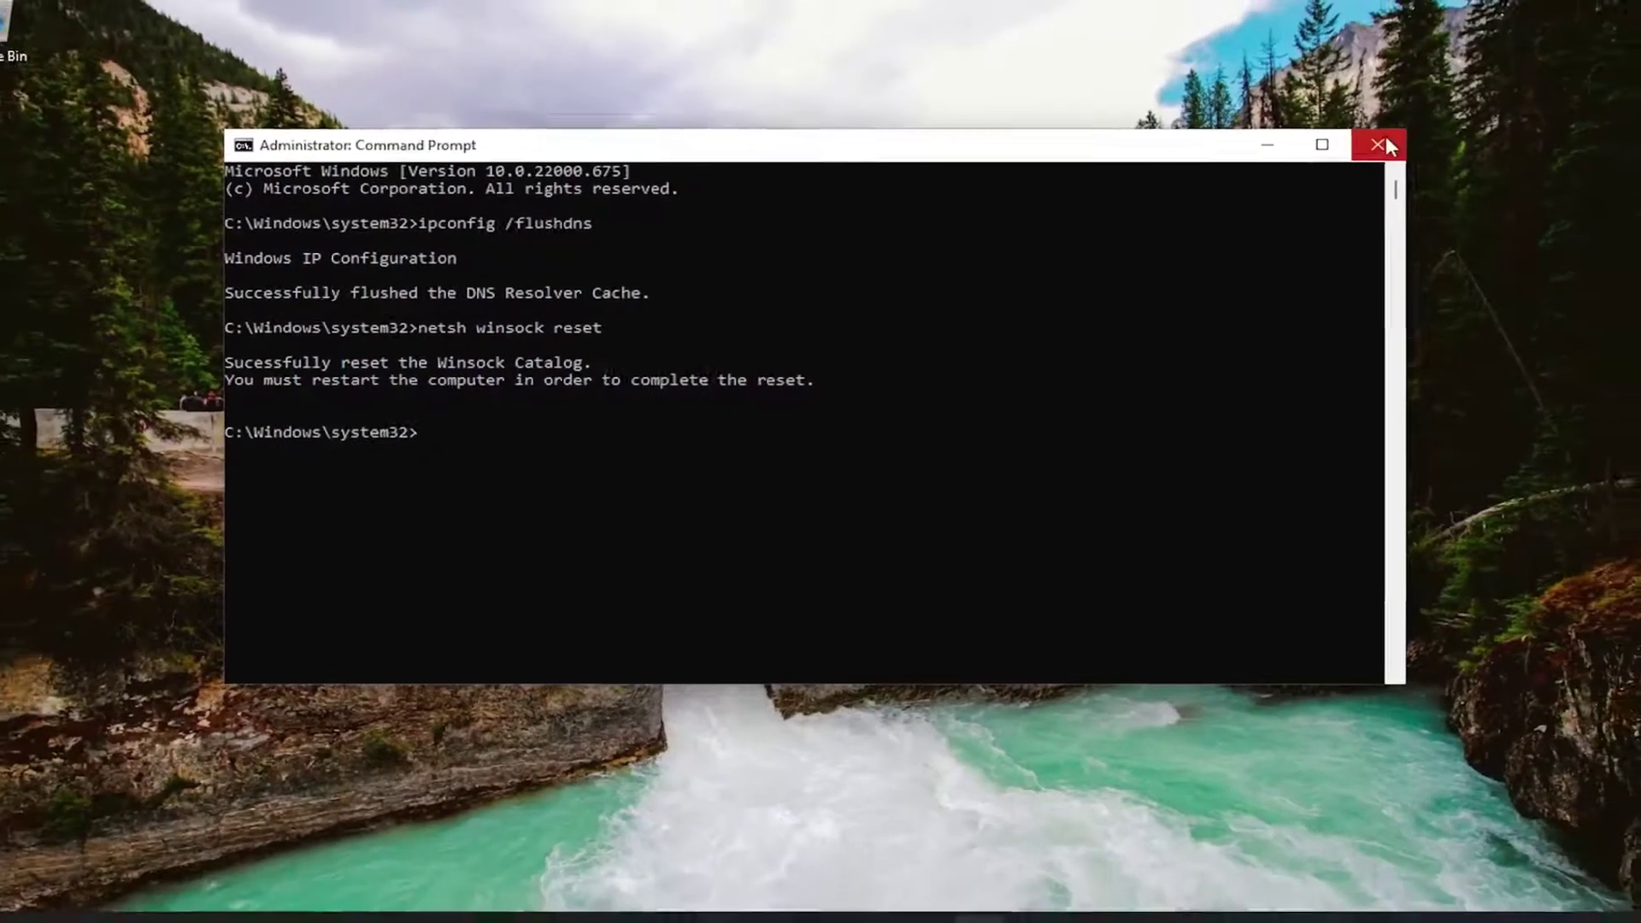
- Close Command Prompt and restart the PC from the Start button's power options
{"action": "left_click", "coordinate": [1380, 141]}
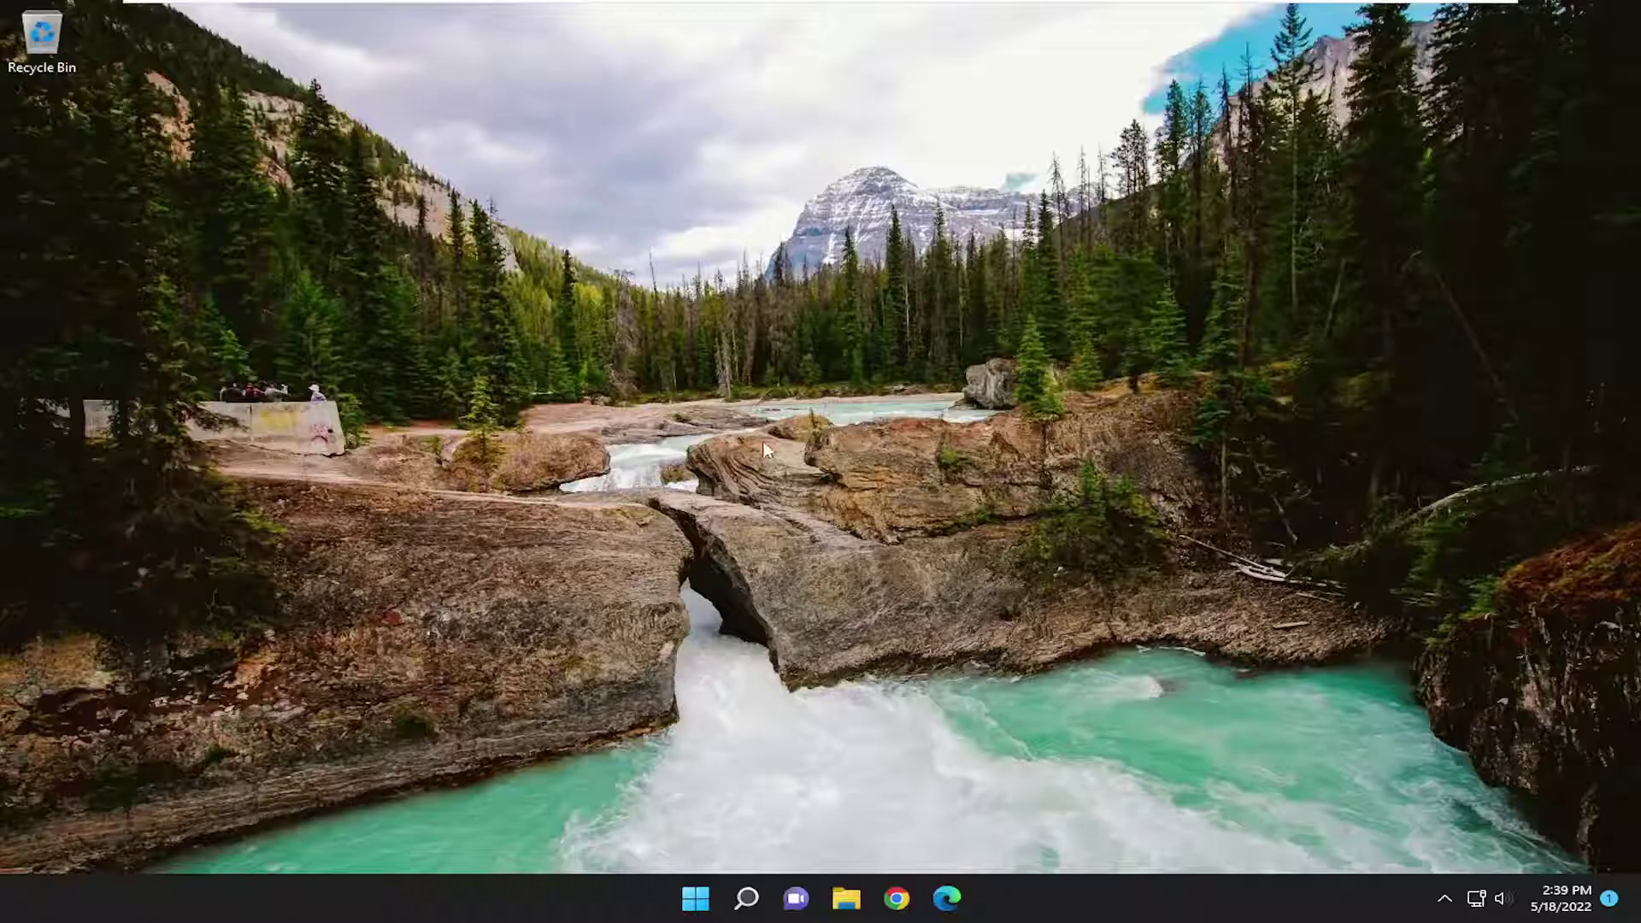
{"action": "right_click", "coordinate": [696, 898]}
{"action": "left_click", "coordinate": [855, 854]}
- After the reboot, launch the Settings app by searching 'settings'
{"action": "left_click", "coordinate": [747, 896]}
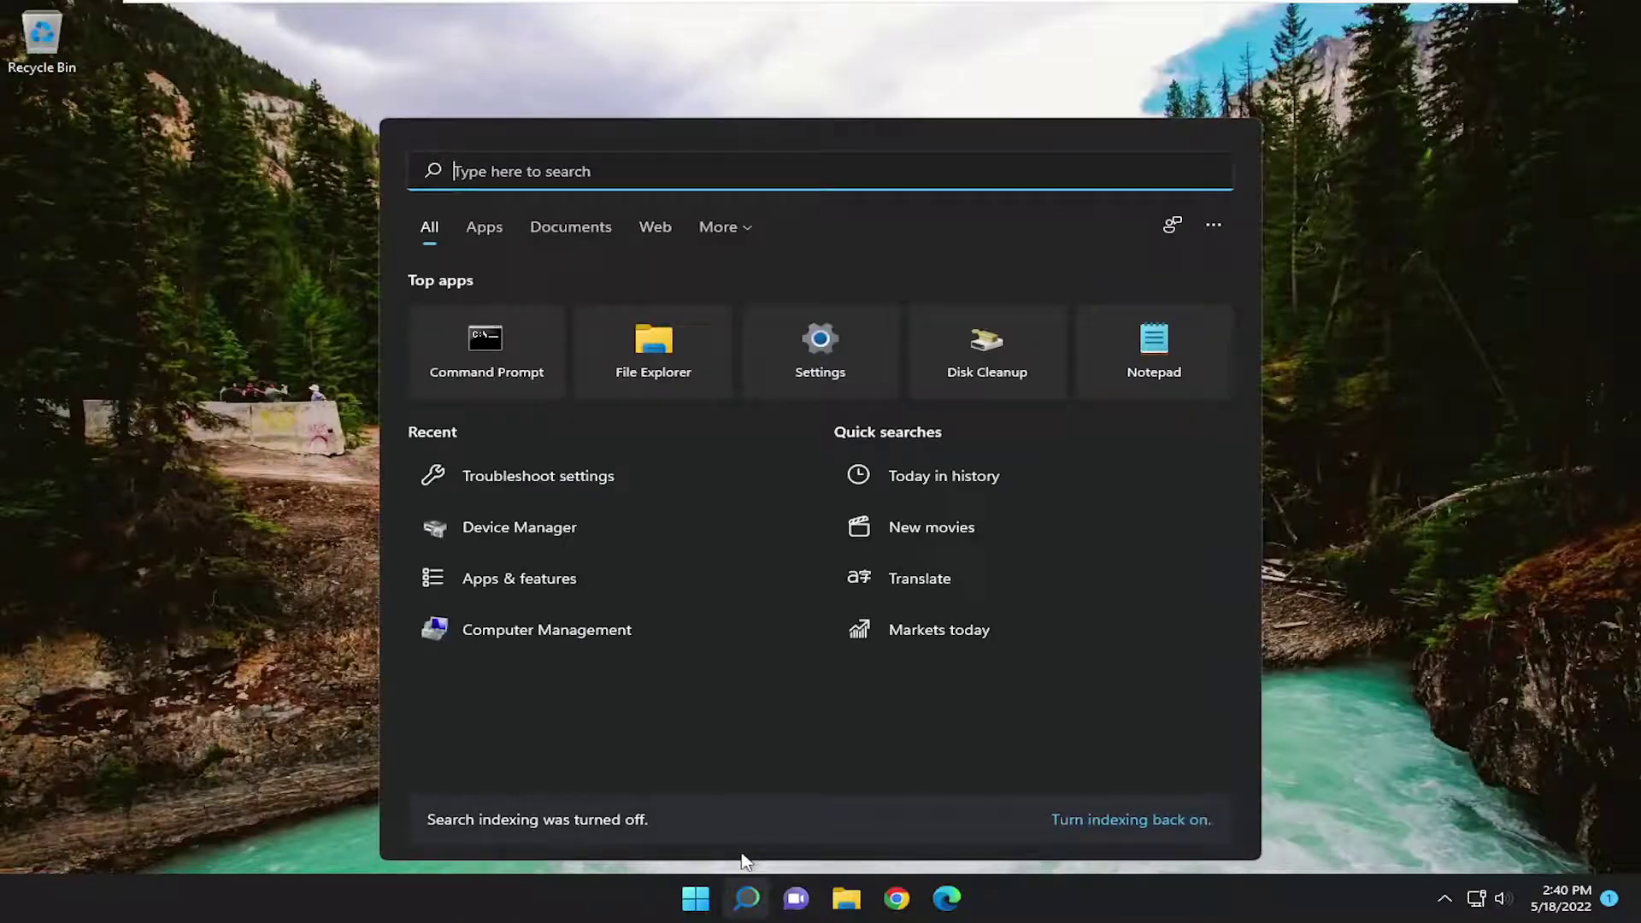
{"action": "type", "text": "settings"}
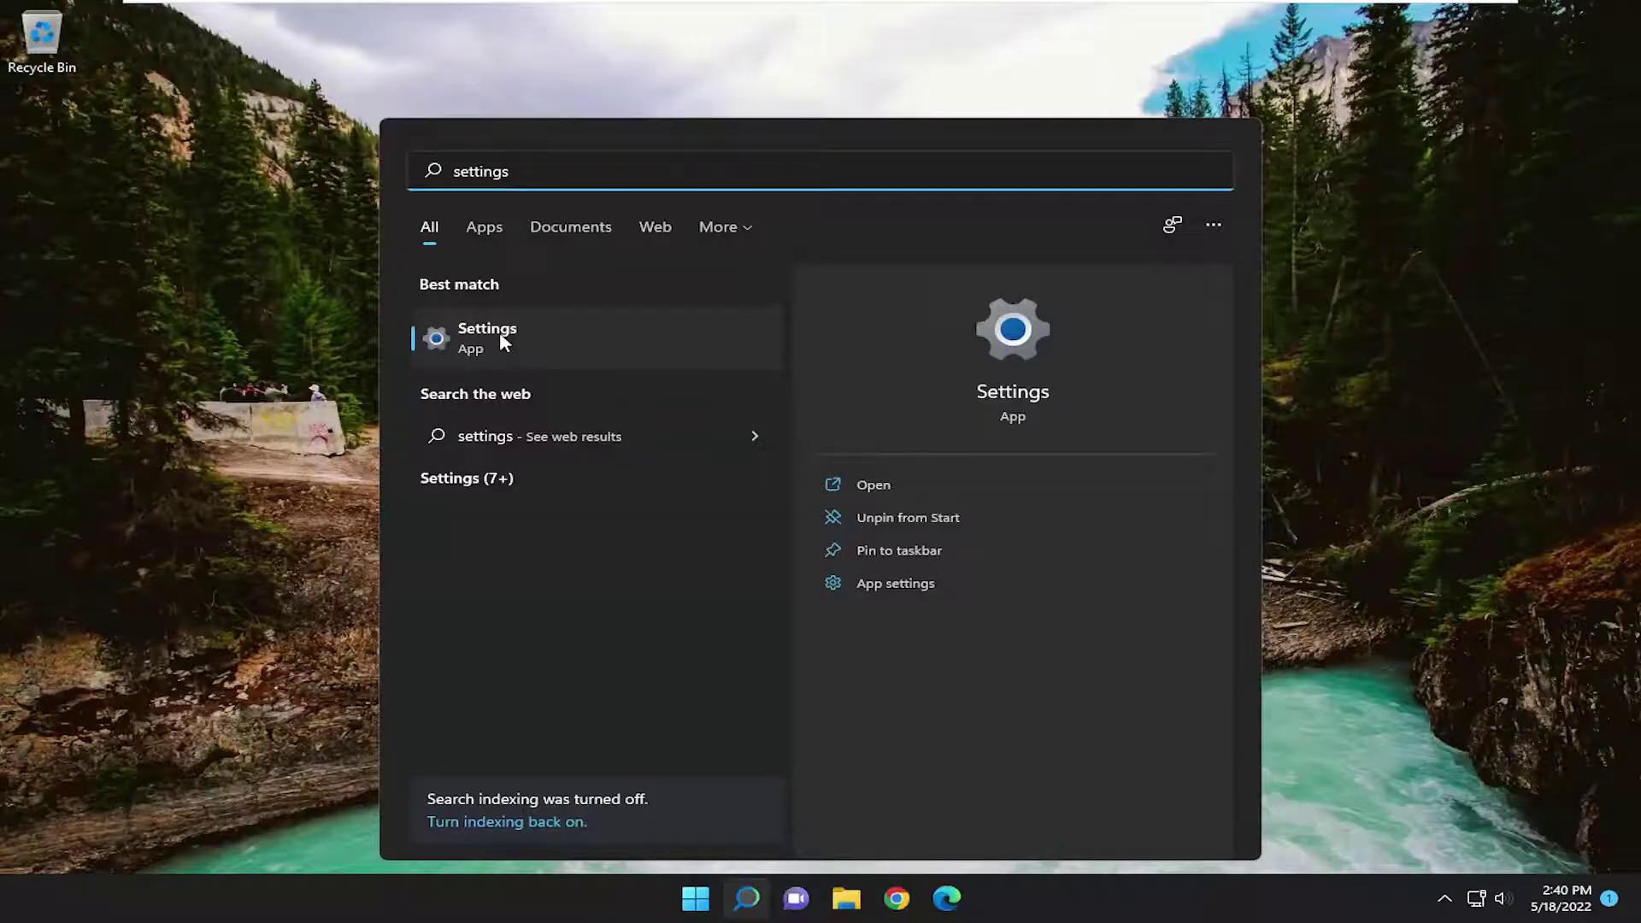
{"action": "left_click", "coordinate": [517, 346]}
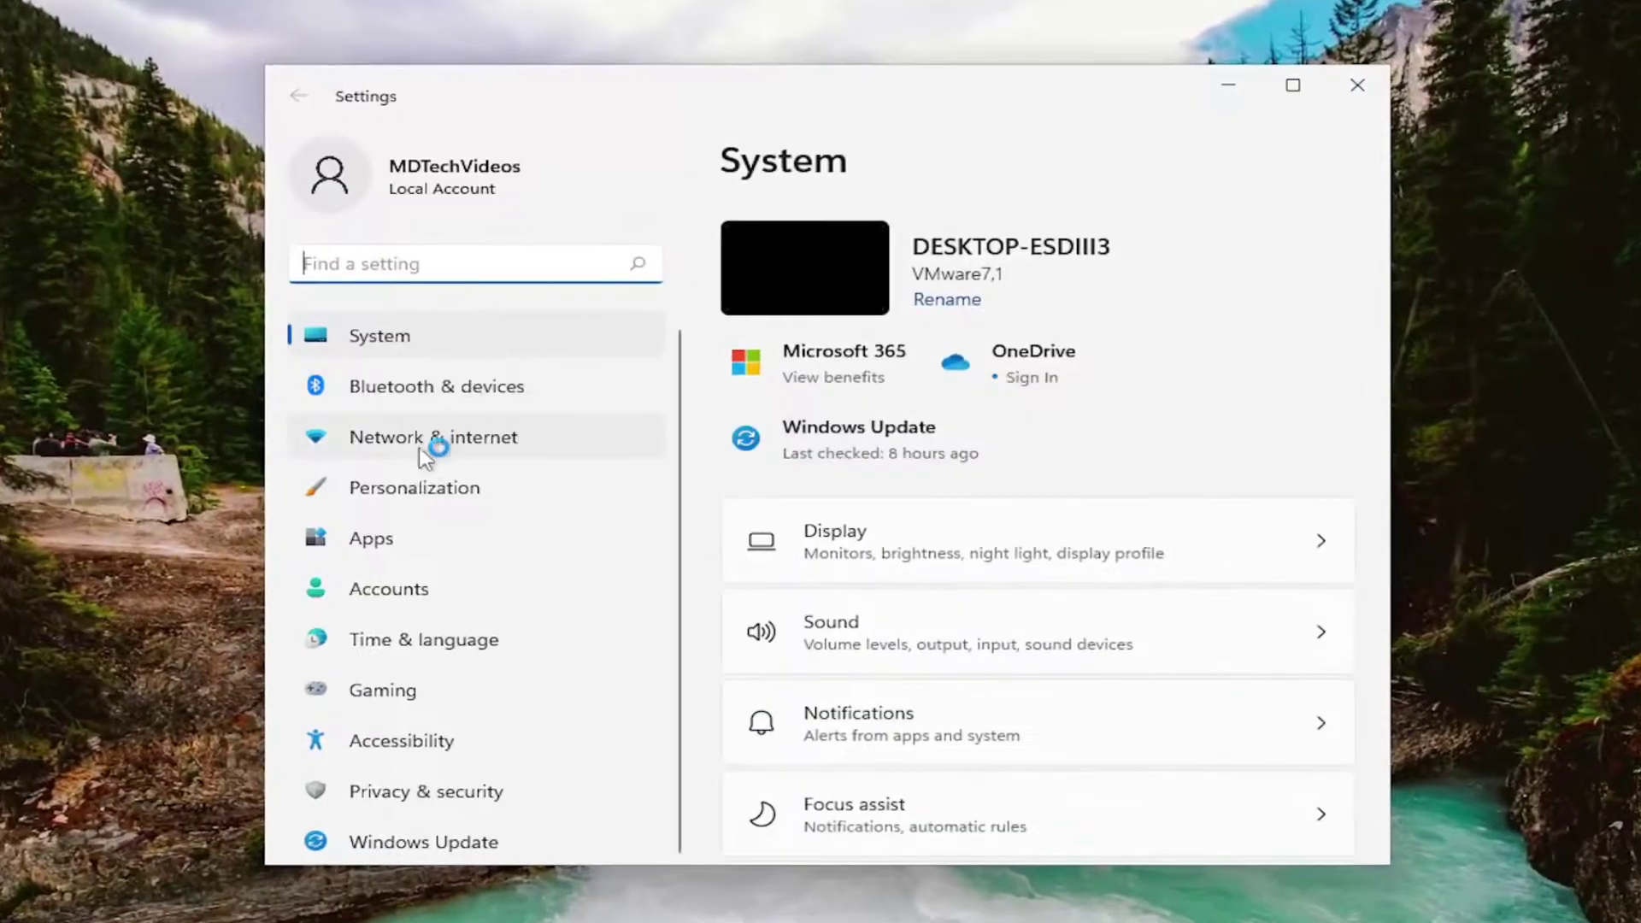
- Go to Network & internet > Advanced network settings > Network reset
{"action": "left_click", "coordinate": [427, 453]}
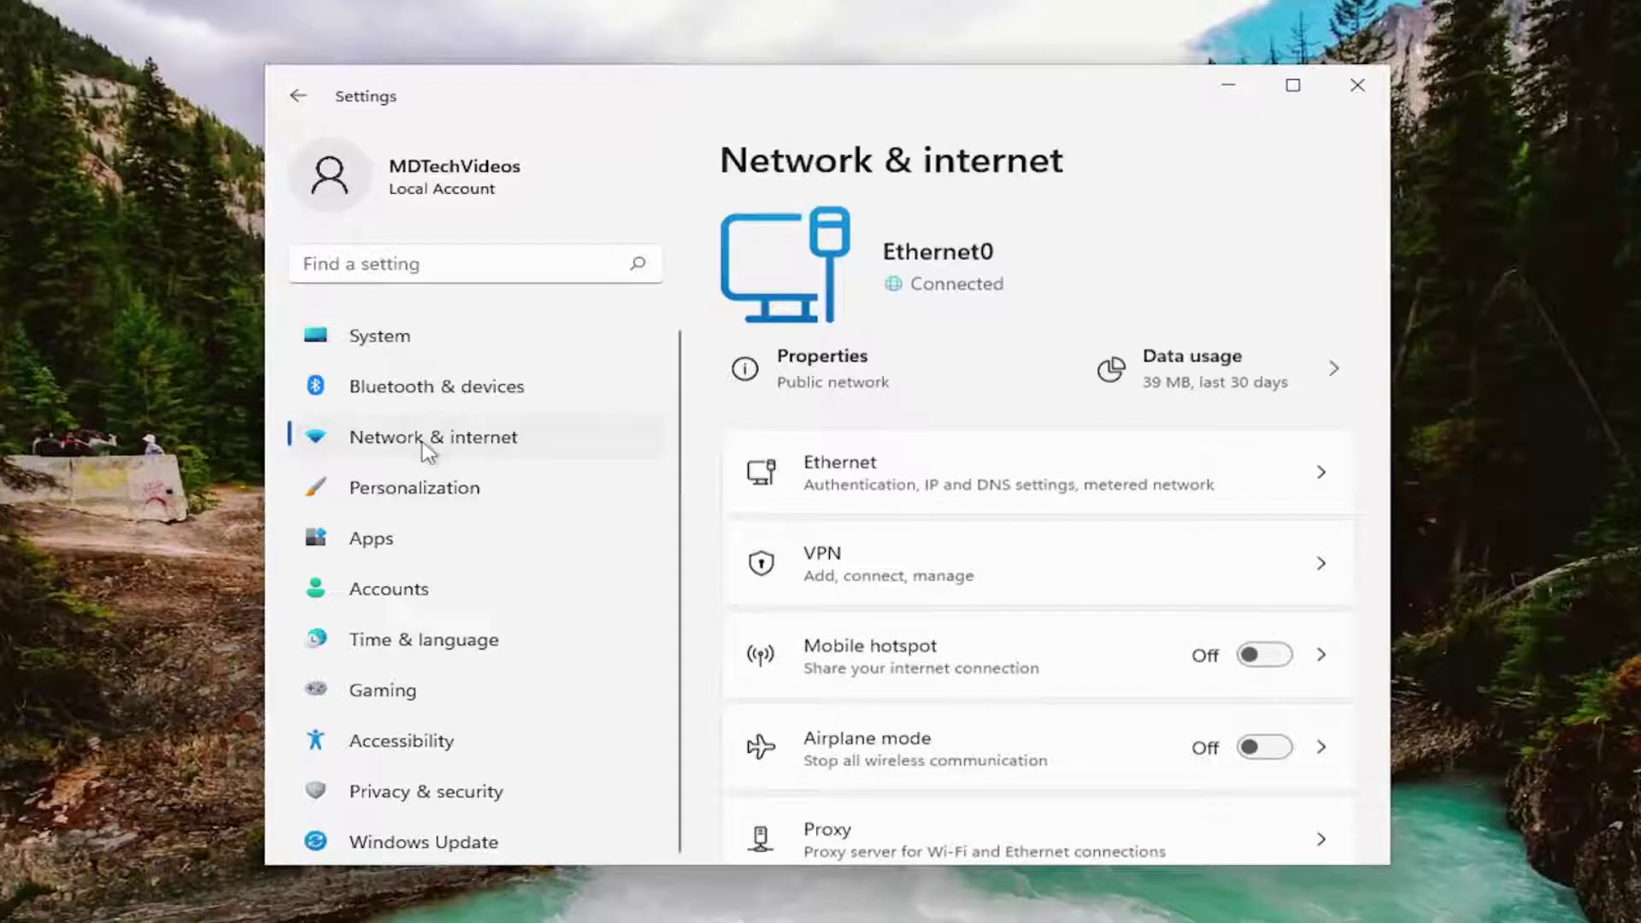
{"action": "scroll", "coordinate": [904, 509], "scroll_direction": "down", "scroll_amount": 3}
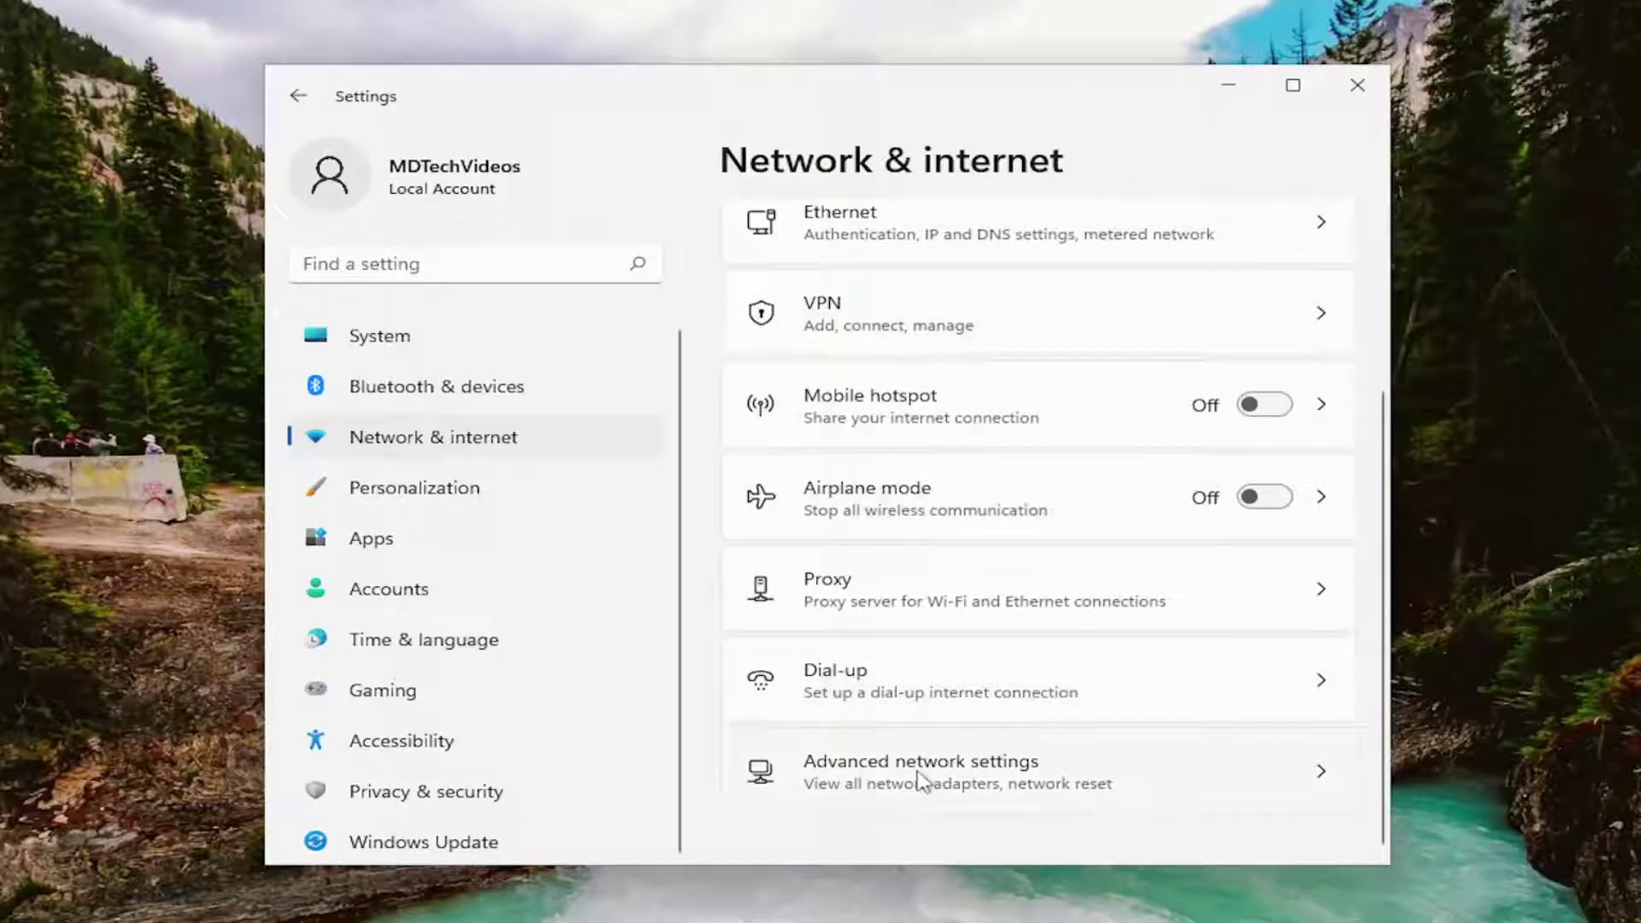
{"action": "left_click", "coordinate": [1011, 780]}
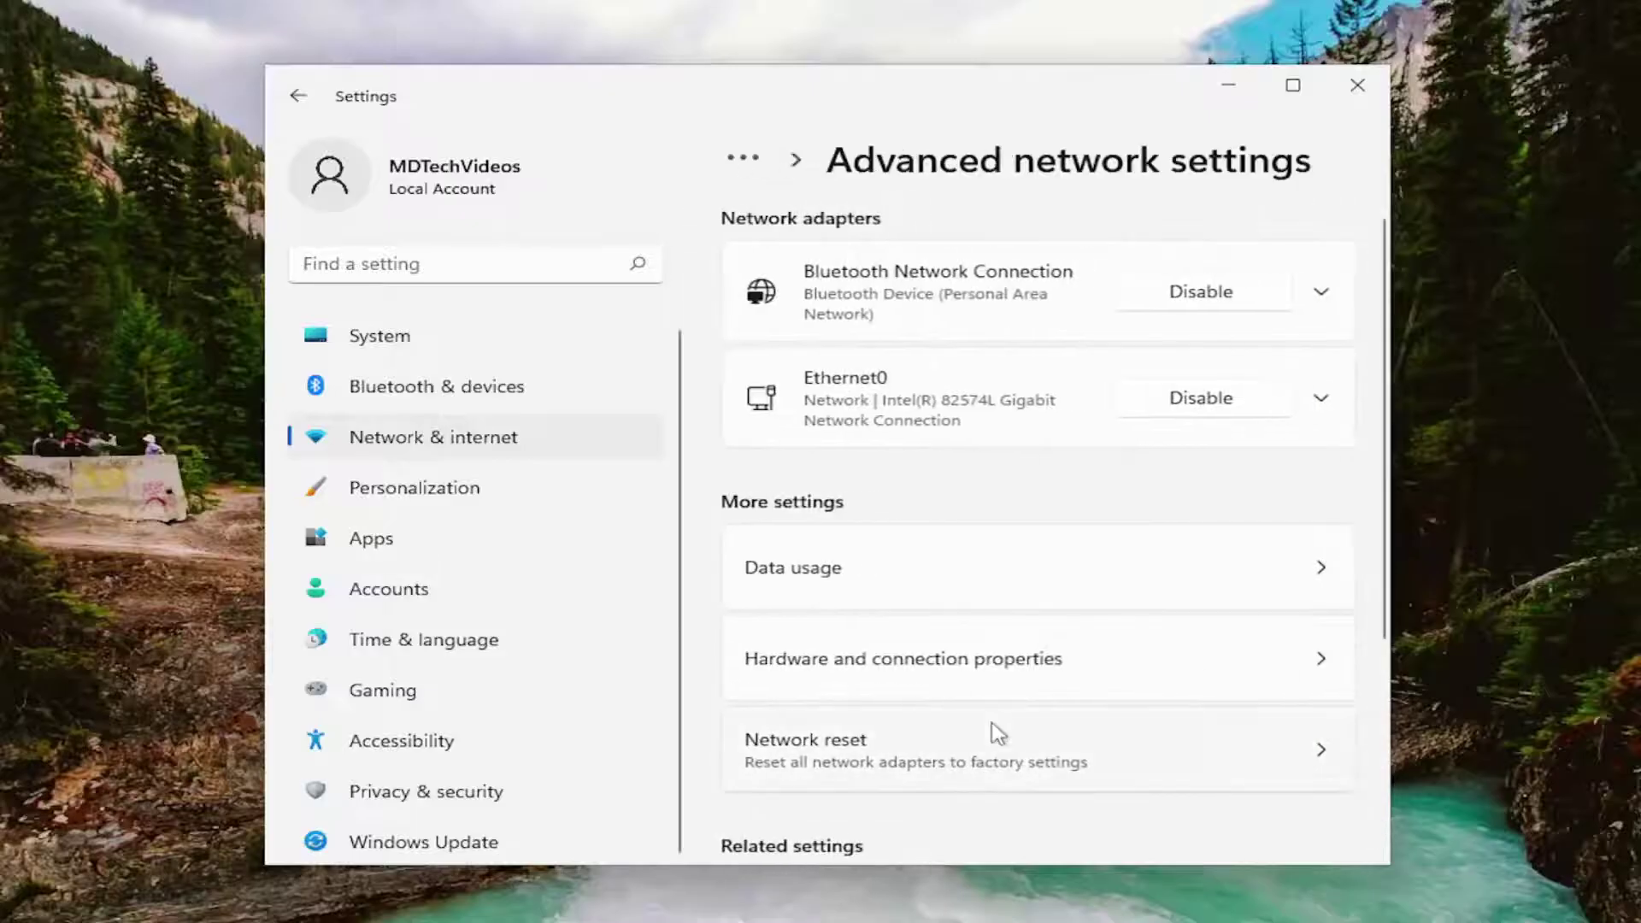
{"action": "scroll", "coordinate": [854, 589], "scroll_direction": "down", "scroll_amount": 3}
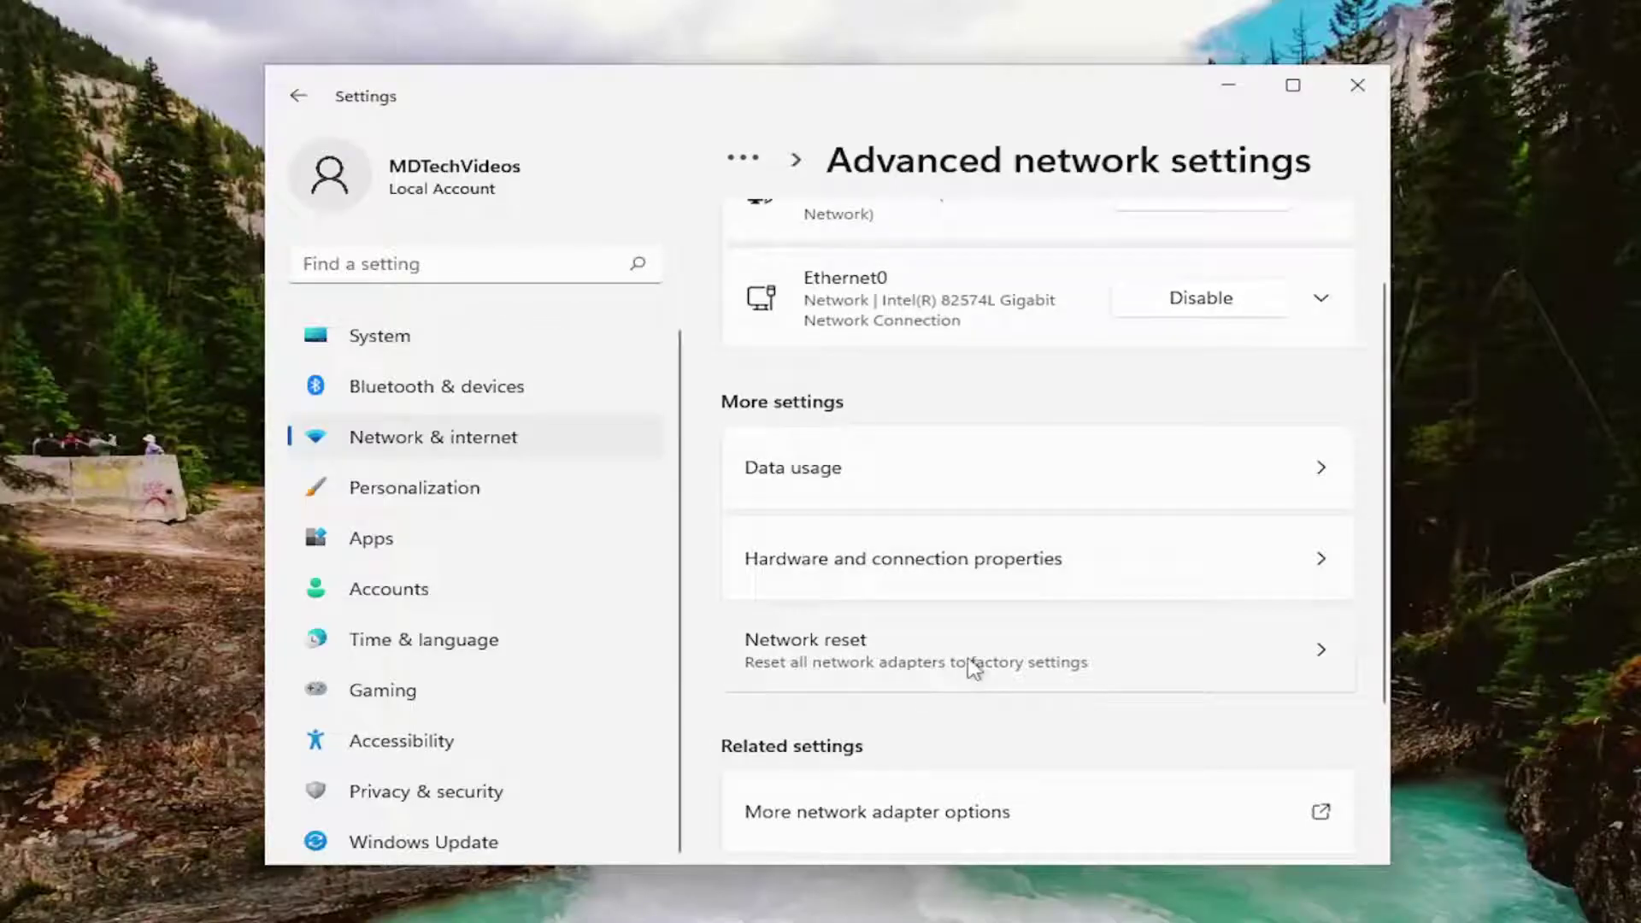
{"action": "left_click", "coordinate": [1014, 663]}
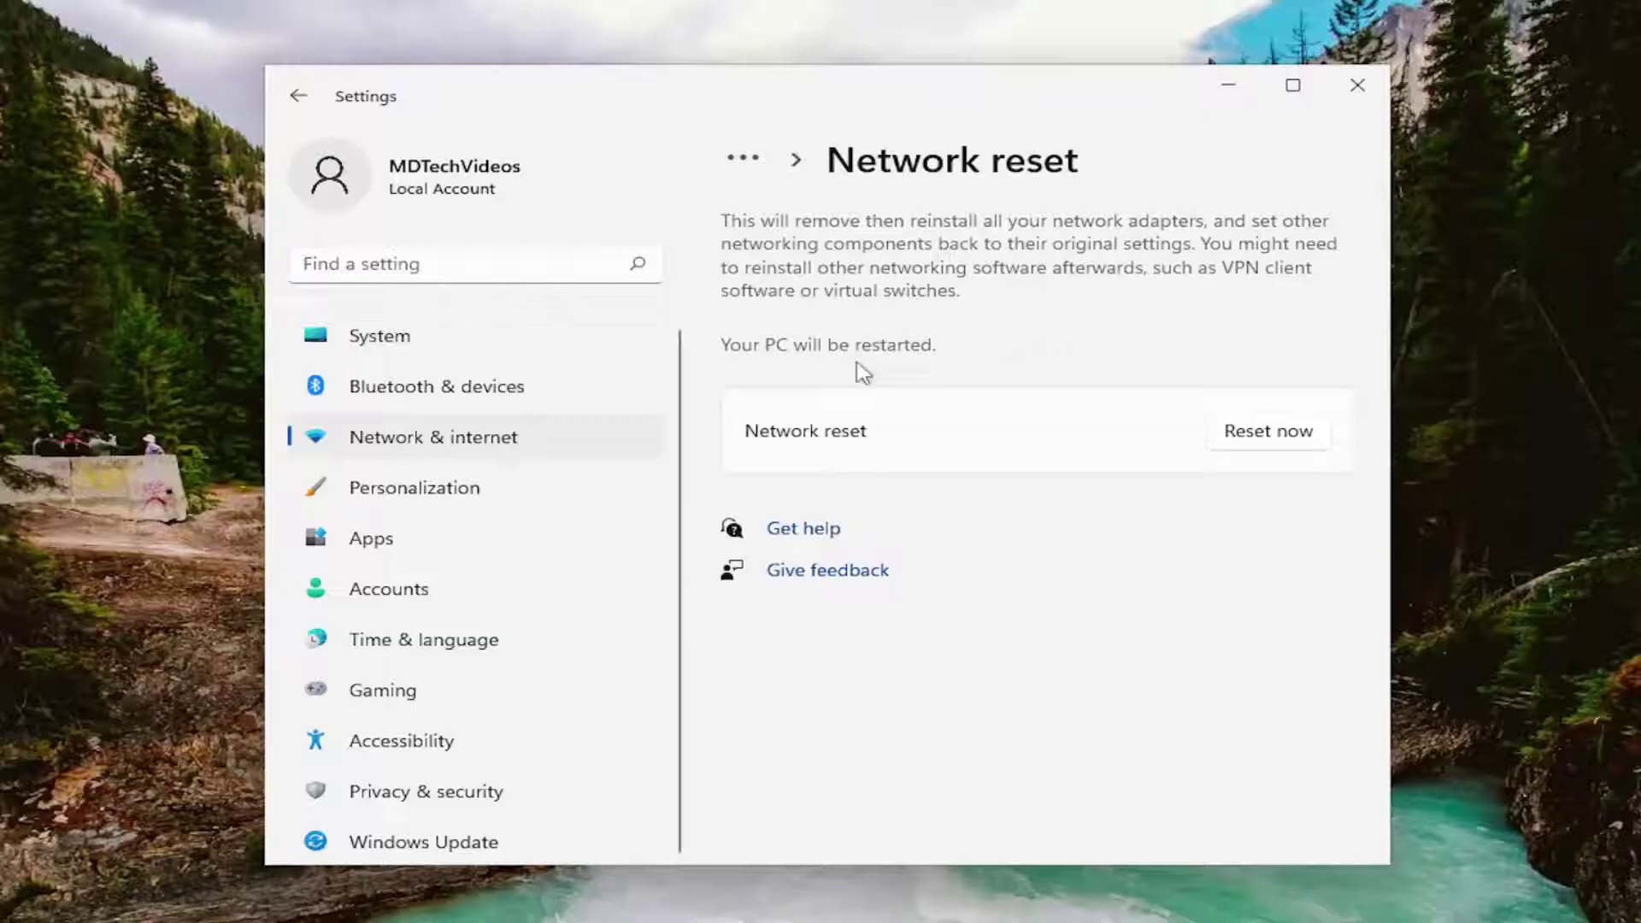
- Confirm Reset now and dismiss the five-minute sign-out notice
{"action": "left_click", "coordinate": [1260, 434]}
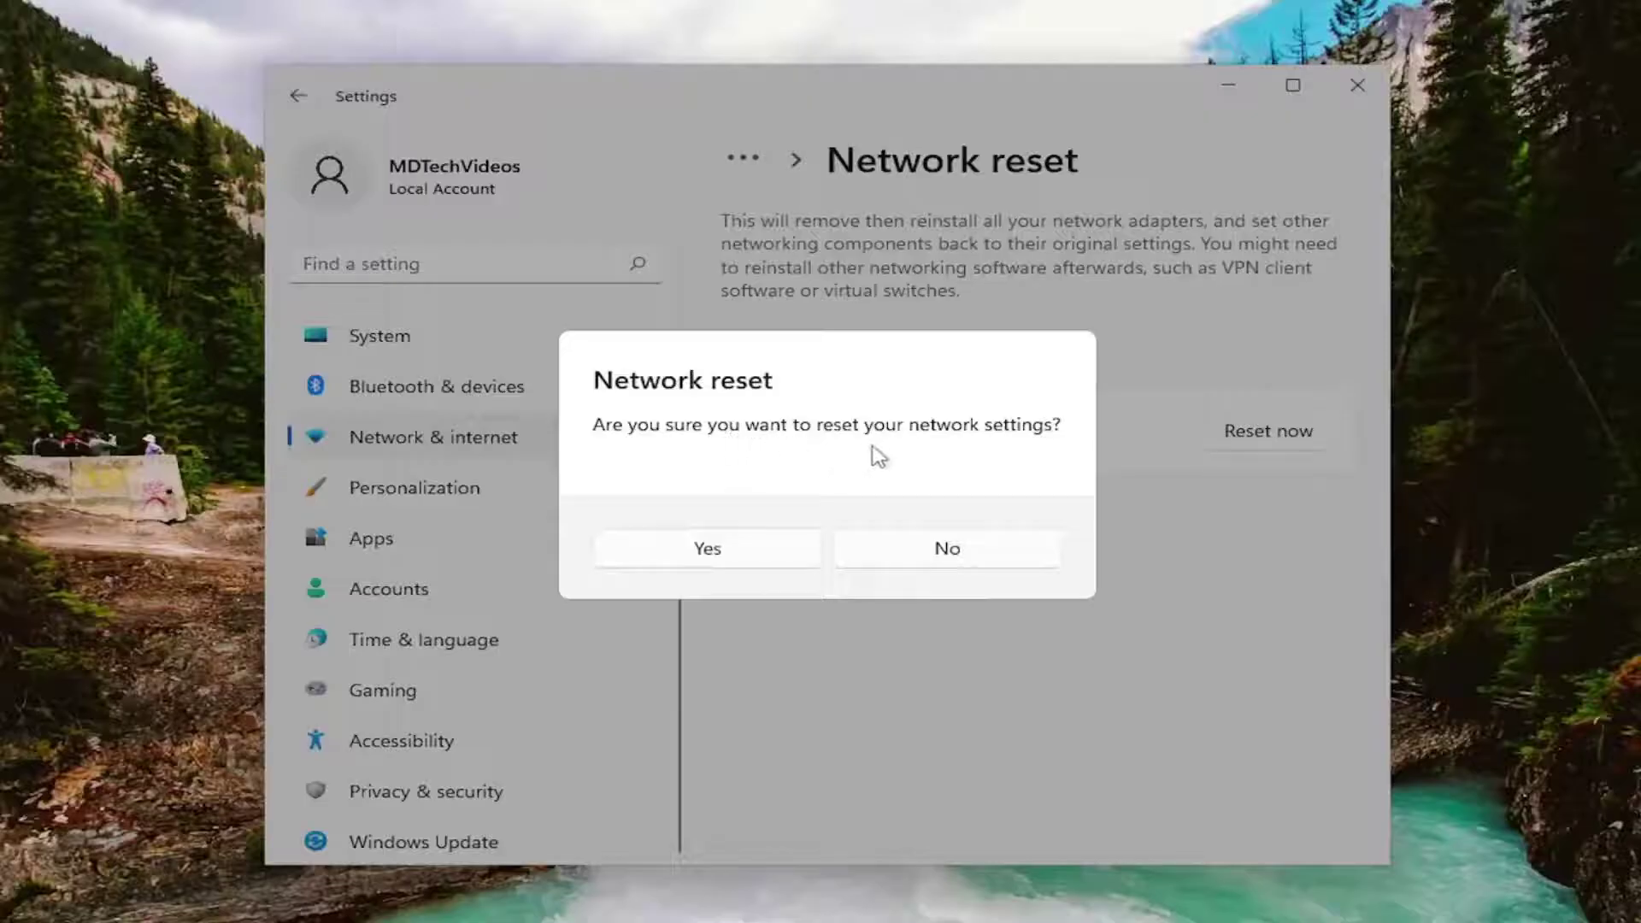
{"action": "left_click", "coordinate": [715, 568]}
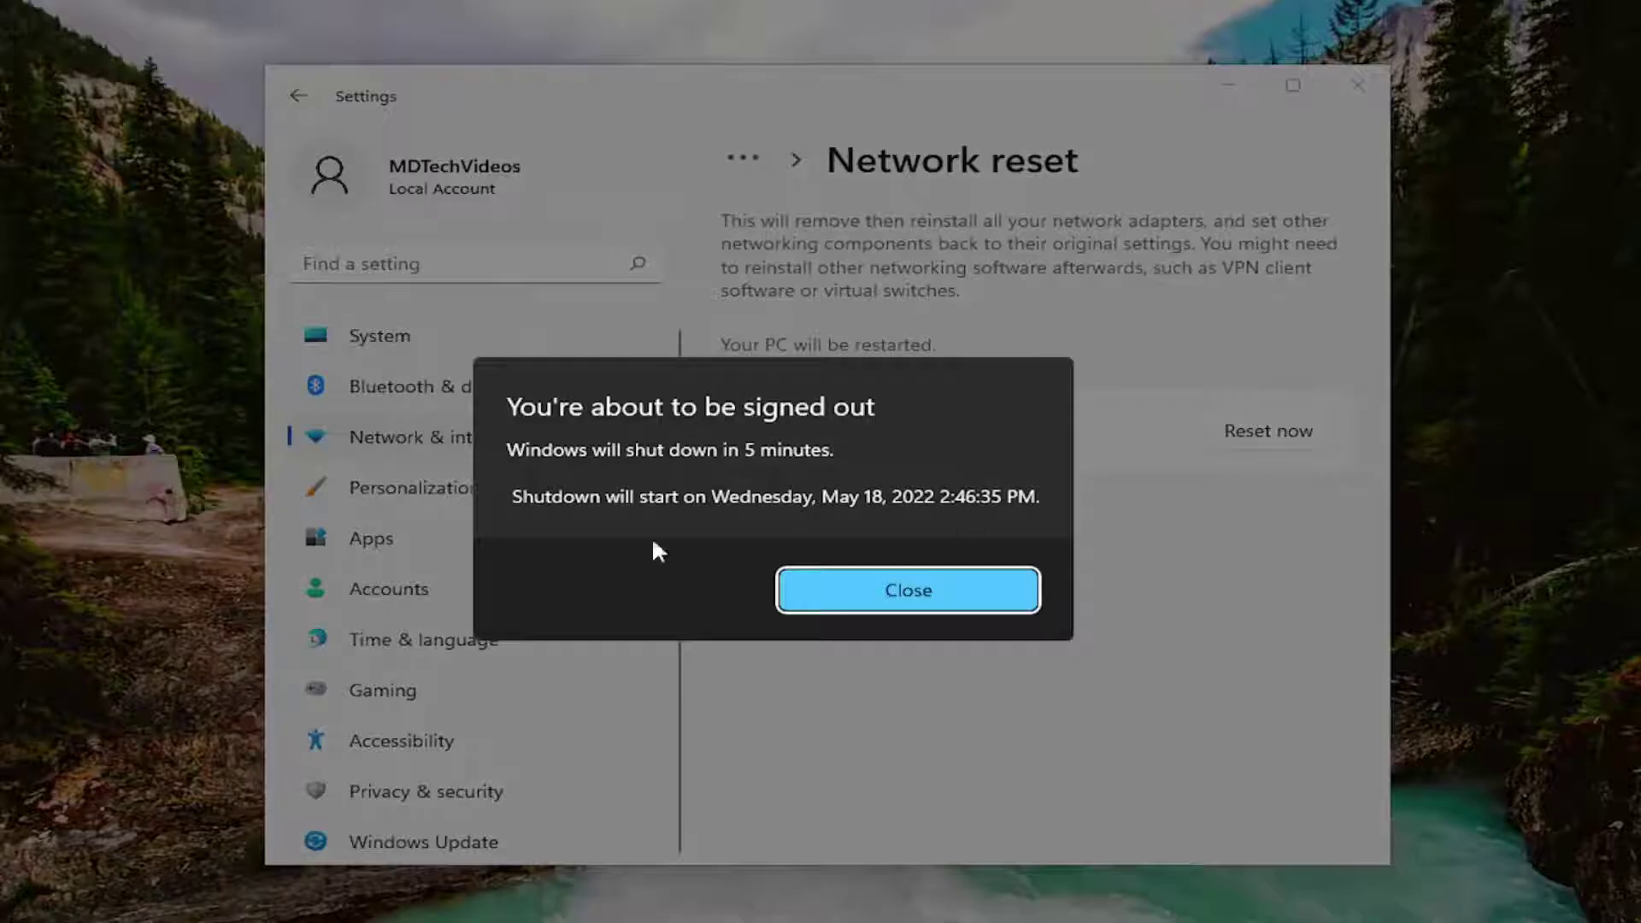
{"action": "left_click", "coordinate": [936, 598]}
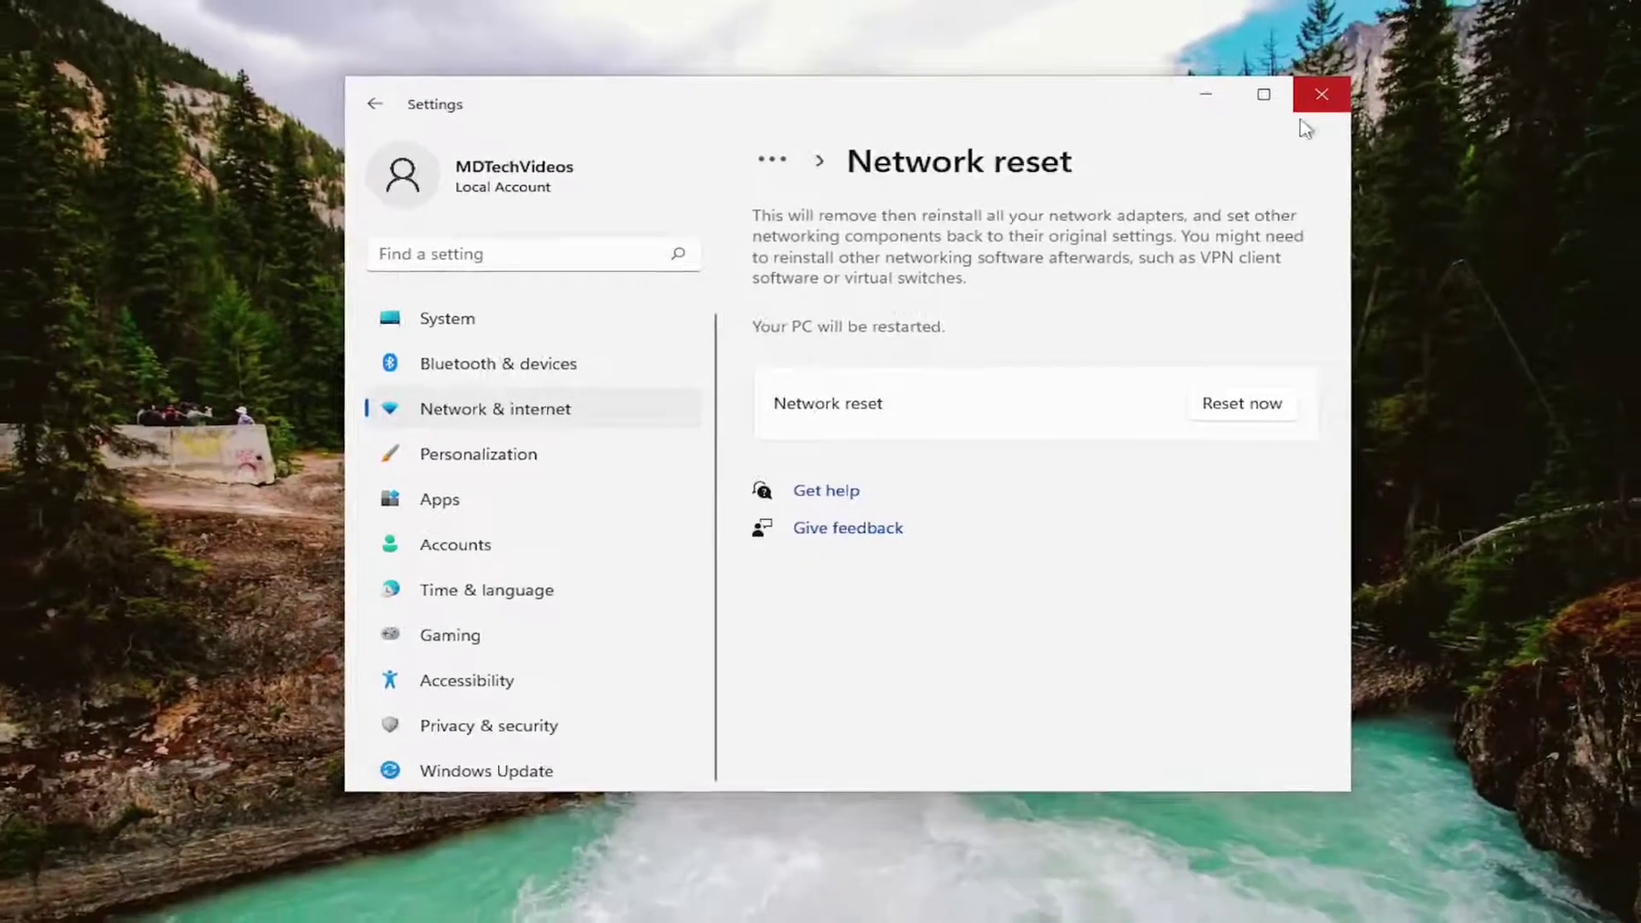
- Close Settings and bring up the Start button's shutdown and restart options
{"action": "left_click", "coordinate": [1343, 88]}
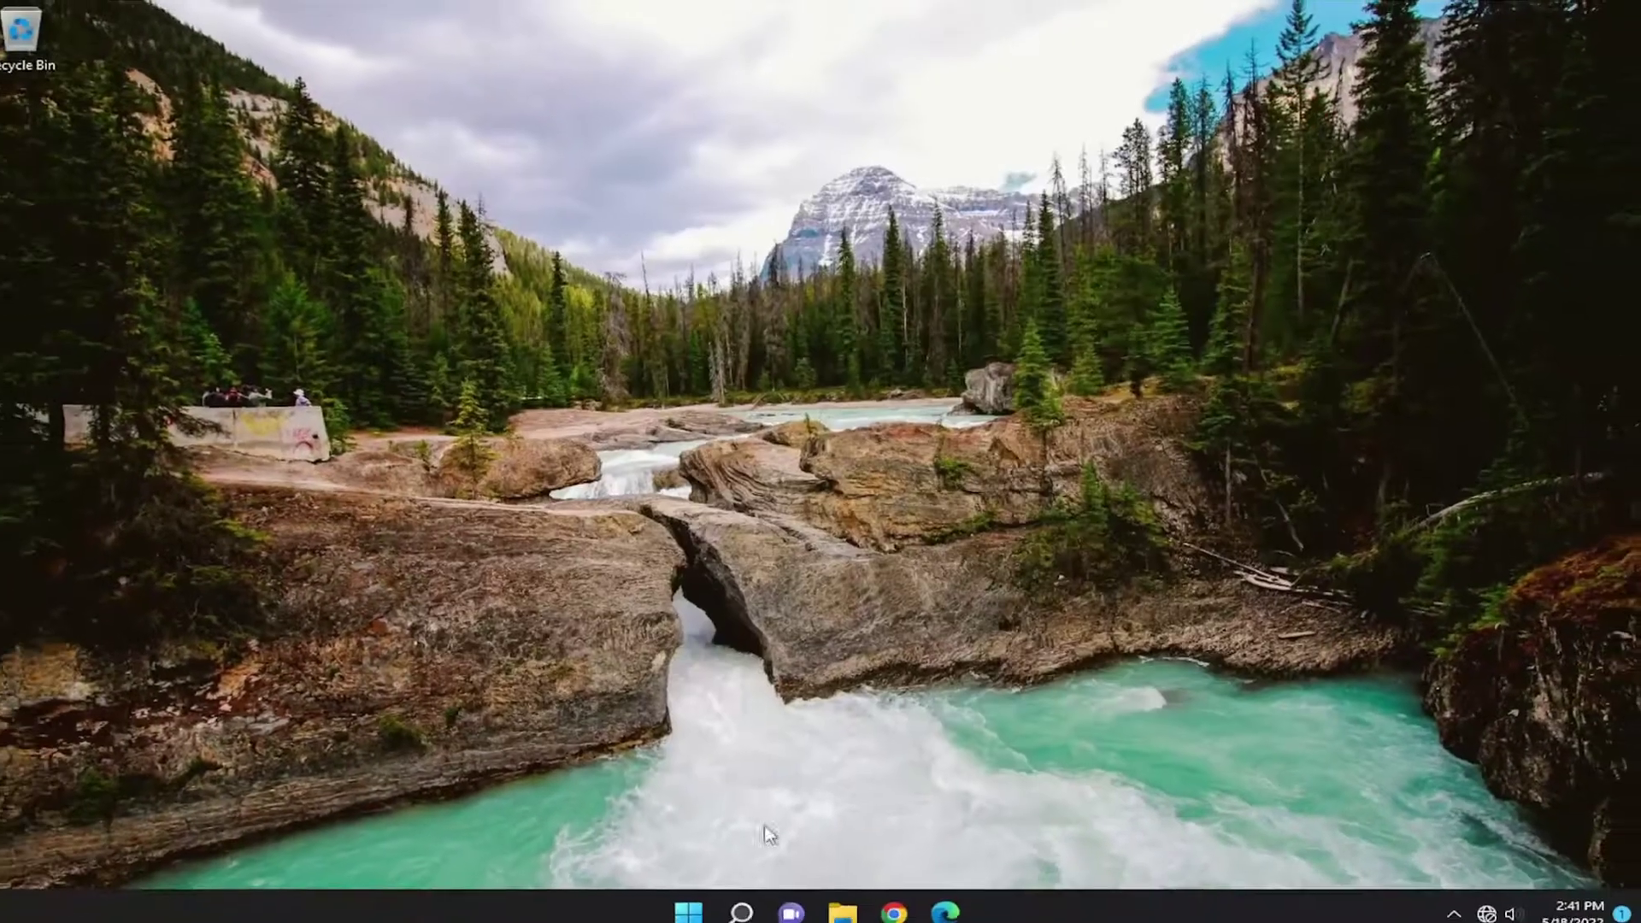
{"action": "right_click", "coordinate": [695, 897]}
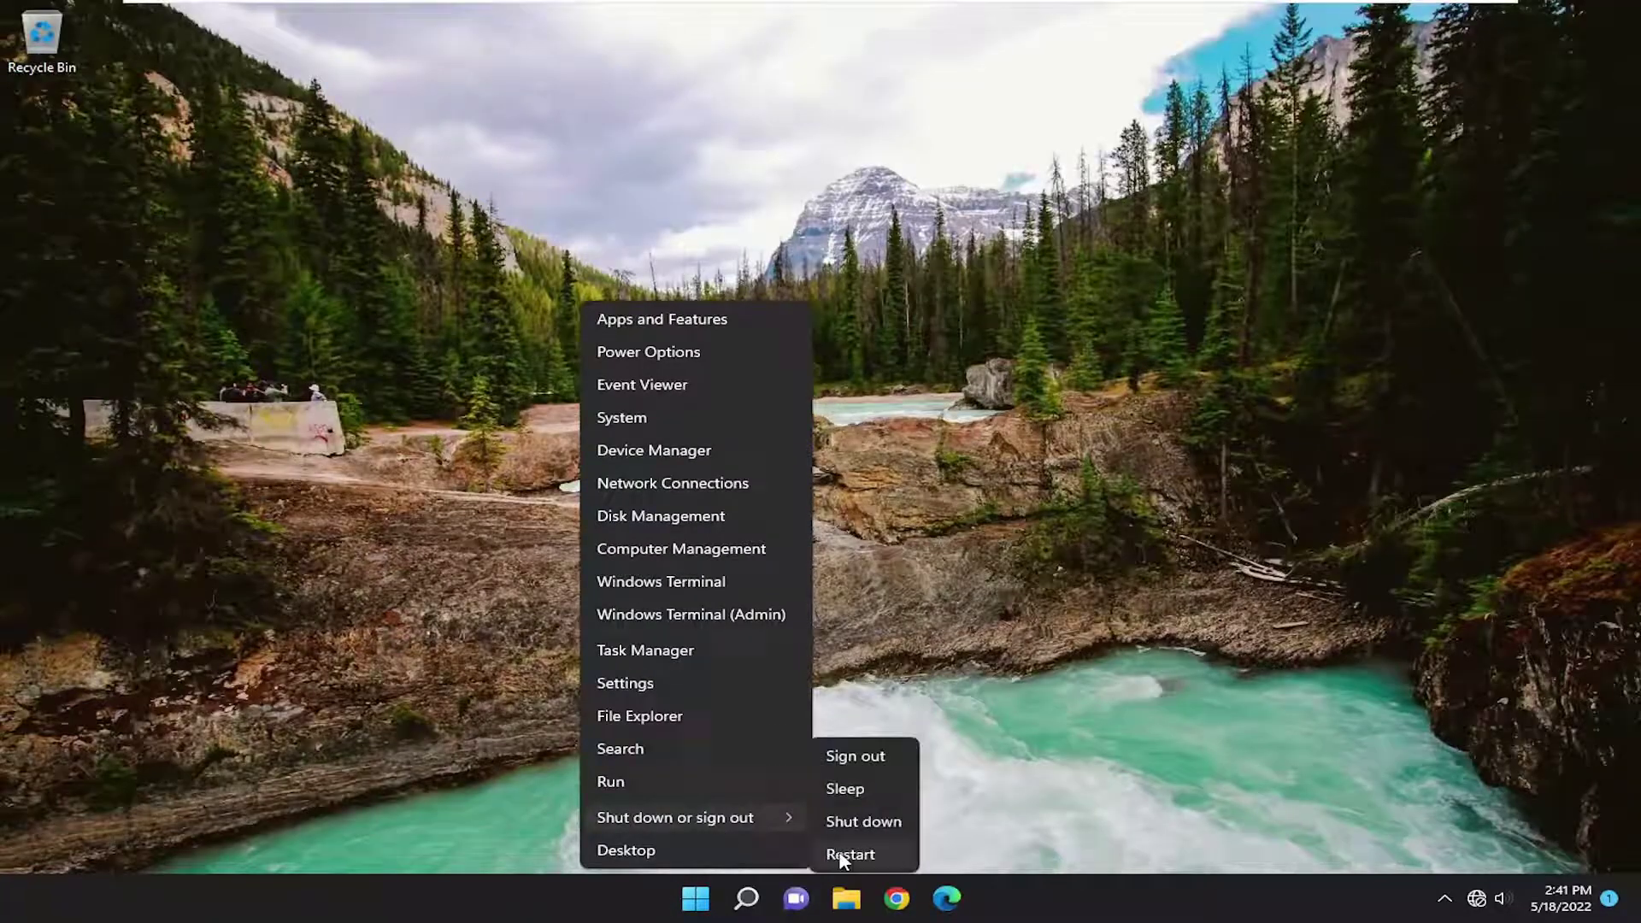